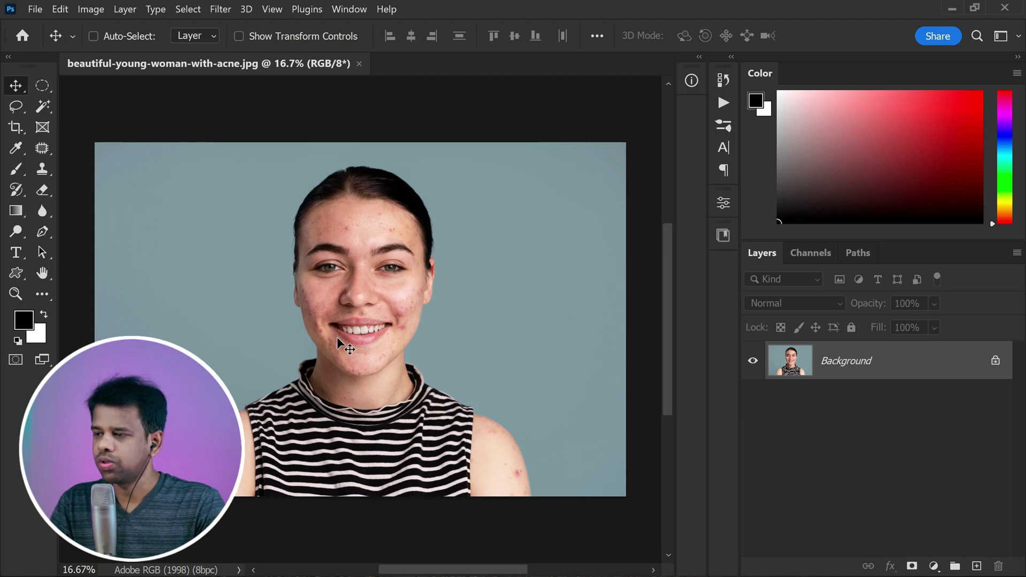
Duplicate the Background layer as Background copy and launch Filter > Neural Filters.
scroll(337, 318, up, 3)
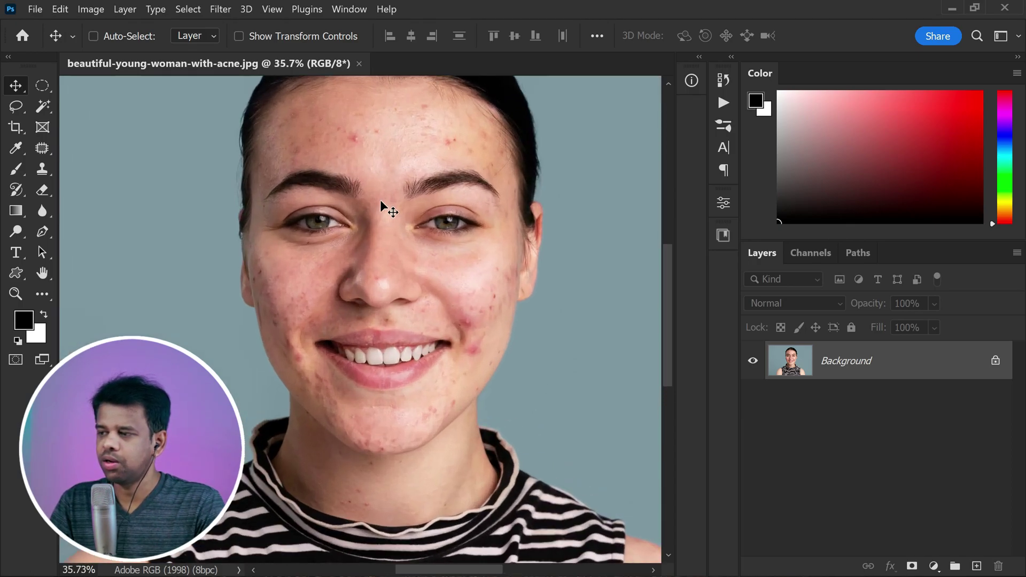
scroll(395, 325, down, 2)
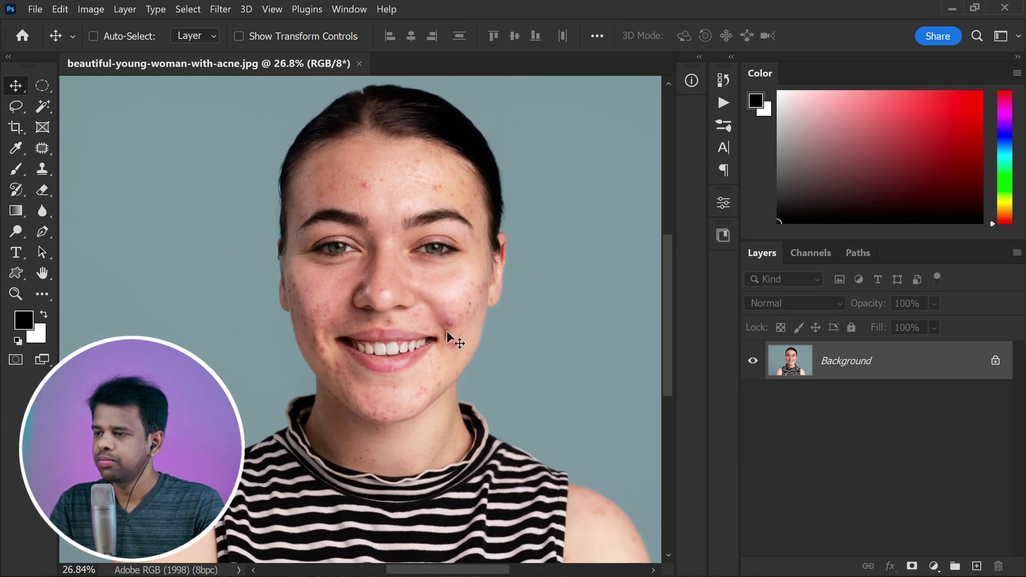
scroll(447, 332, down, 2)
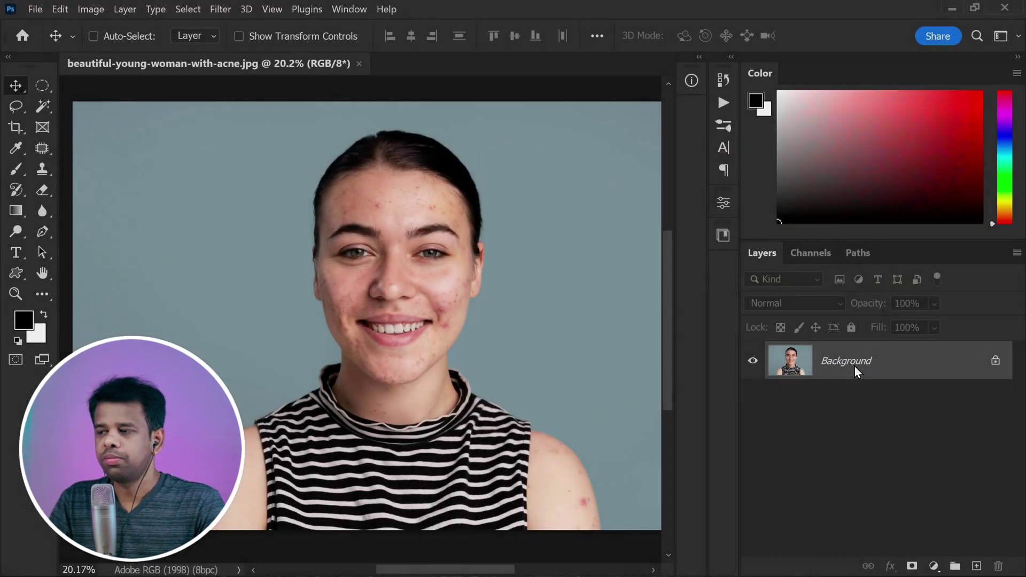
right_click(854, 366)
click(938, 175)
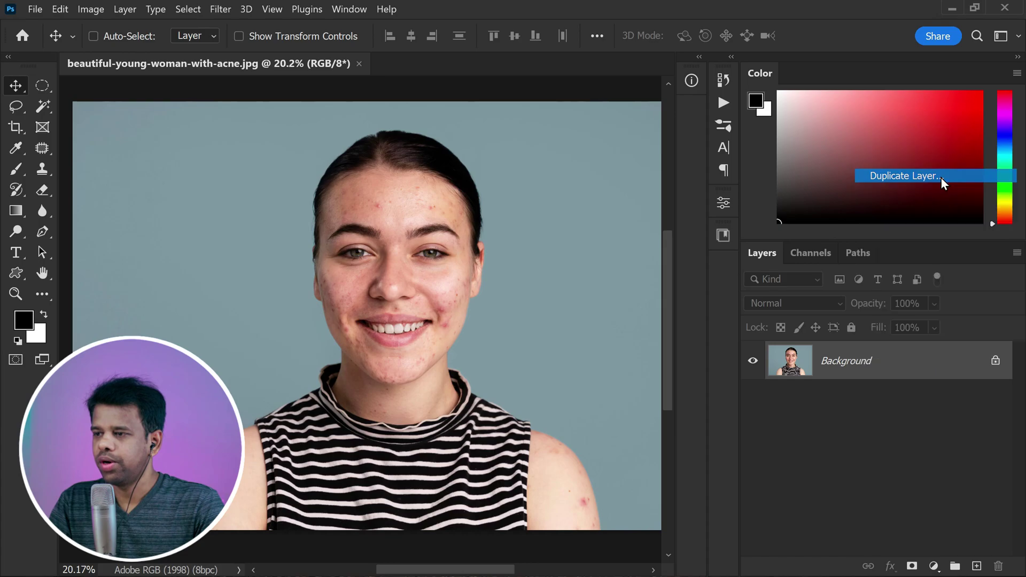
click(869, 274)
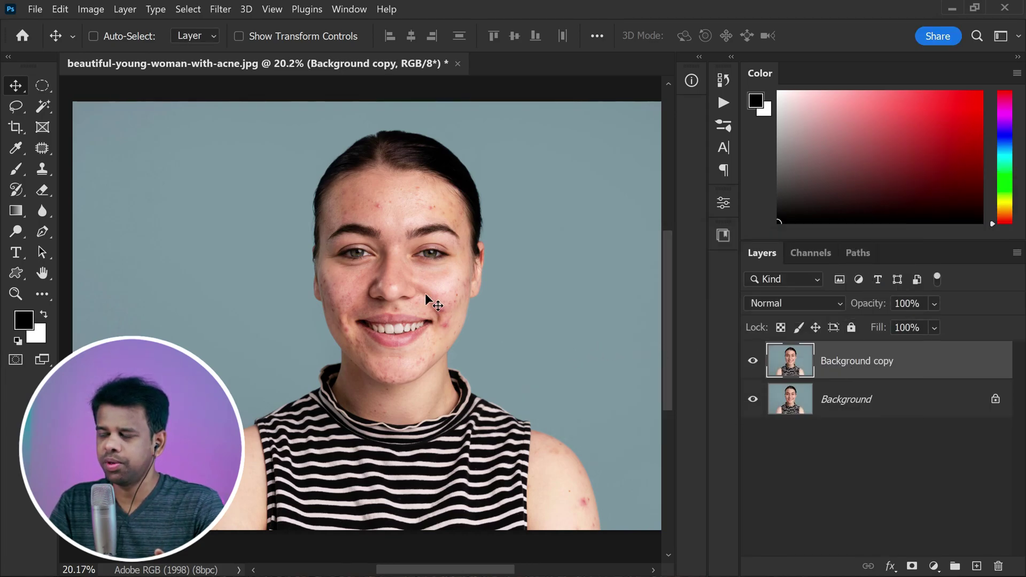
click(224, 11)
click(320, 63)
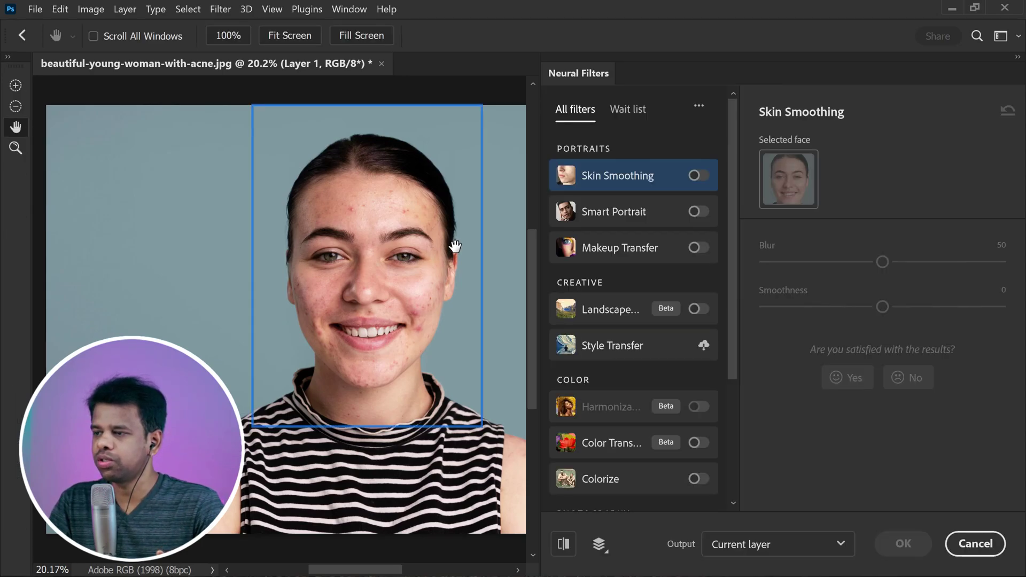
Enable Skin Smoothing at Blur 70 and Smoothness +50, output to Current layer.
click(699, 176)
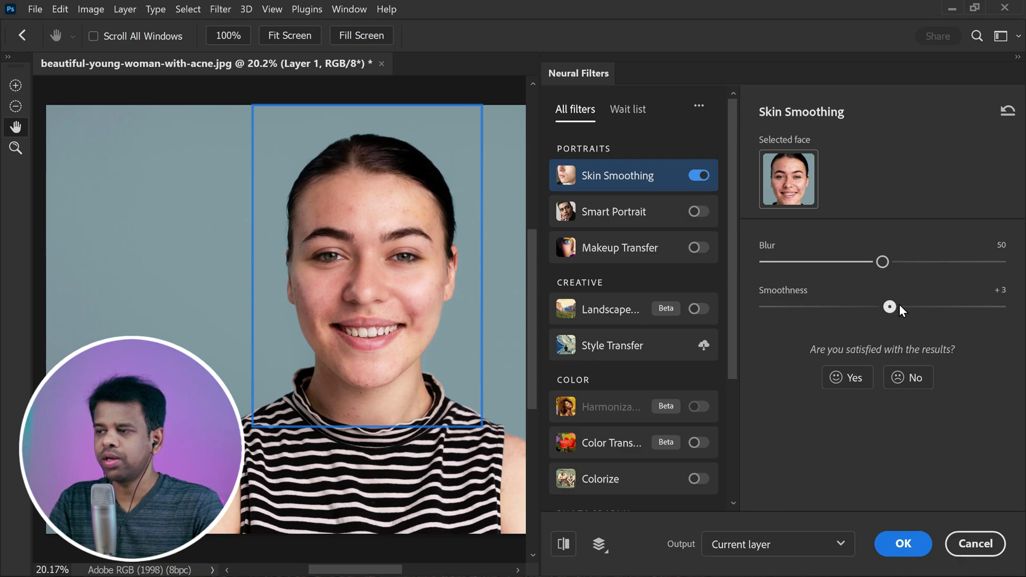
drag(887, 262, 933, 266)
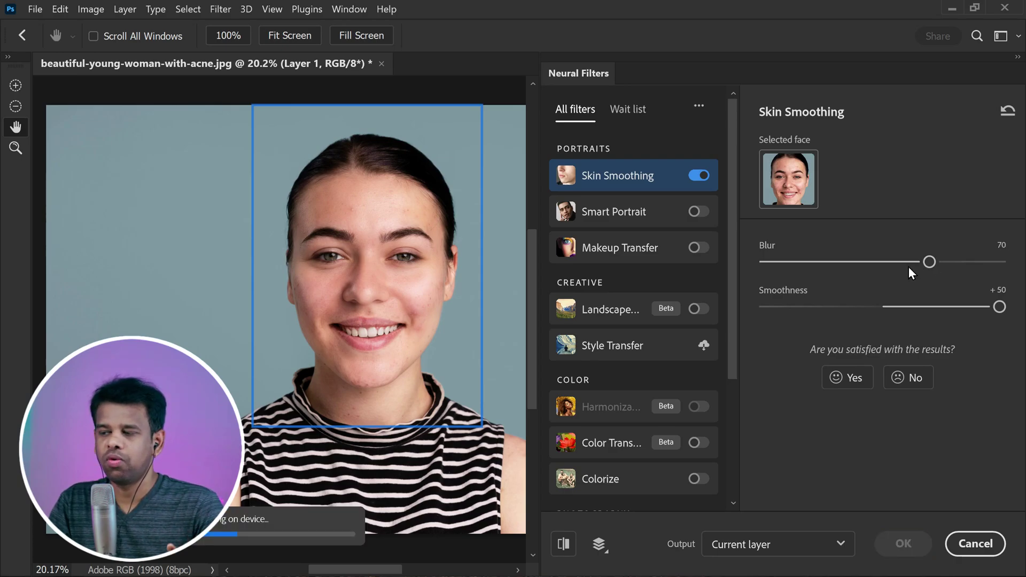
click(840, 544)
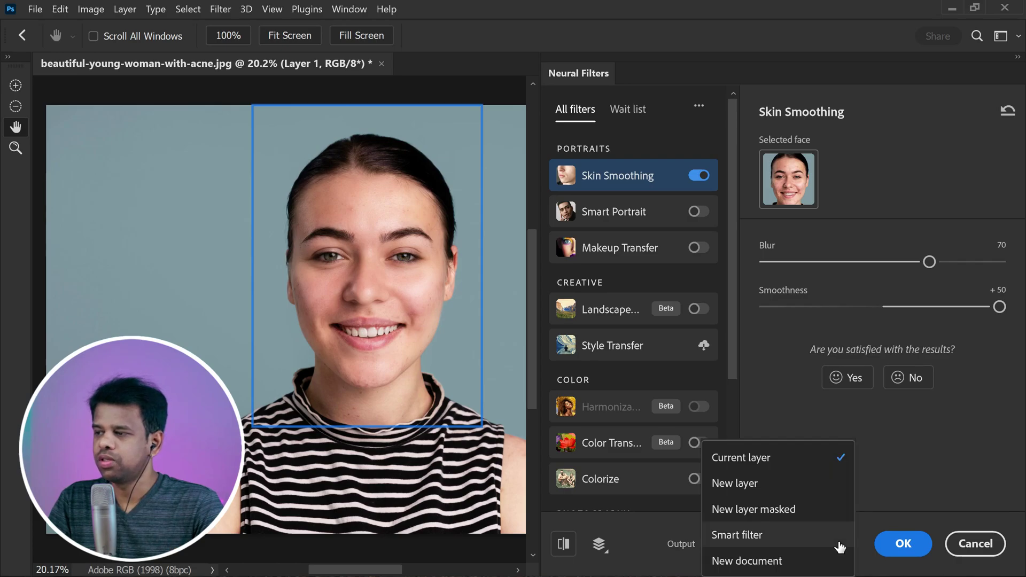
click(800, 463)
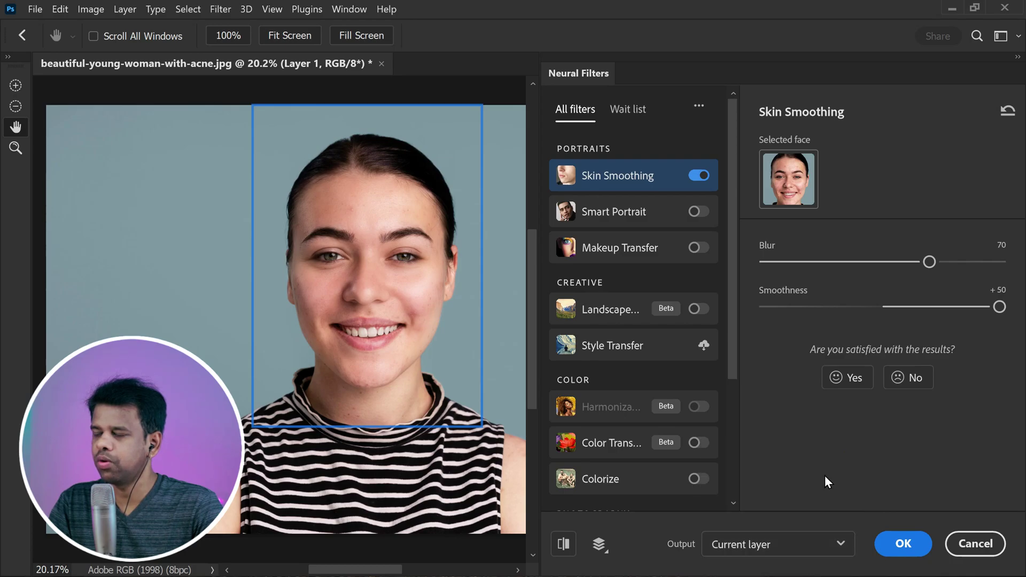
click(902, 545)
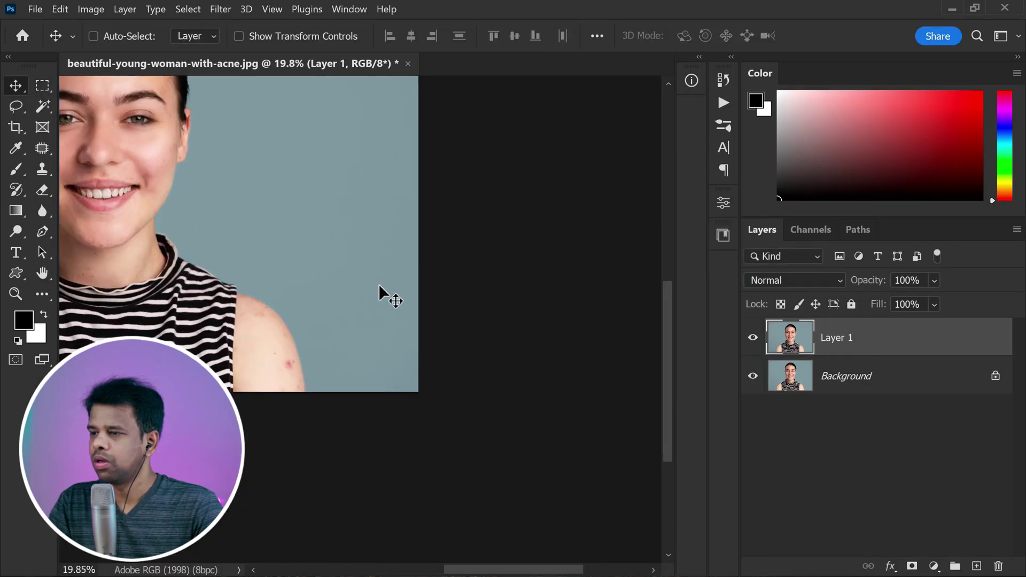
Zoom in and out on the face to check the smoothed skin.
scroll(460, 311, down, 3)
scroll(190, 192, up, 8)
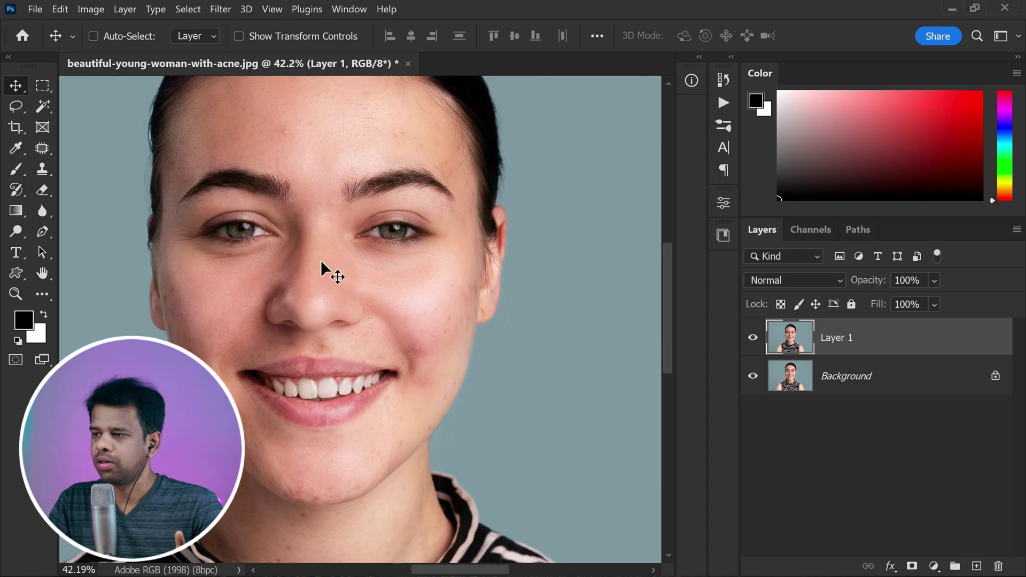
scroll(342, 251, up, 1)
scroll(374, 232, down, 2)
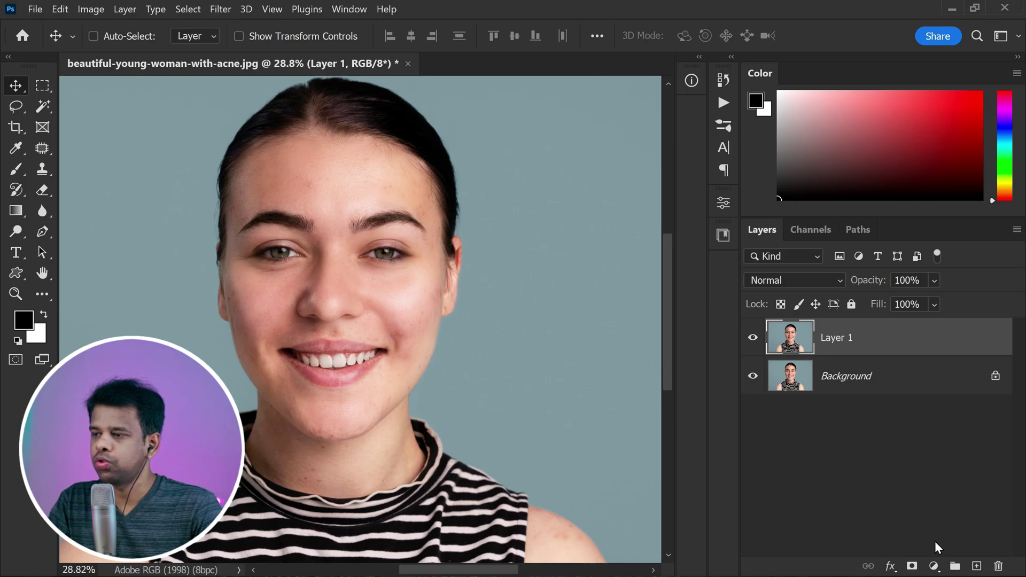
Add a Black & White adjustment layer with Reds -78 and Yellows -36.
click(935, 566)
click(984, 434)
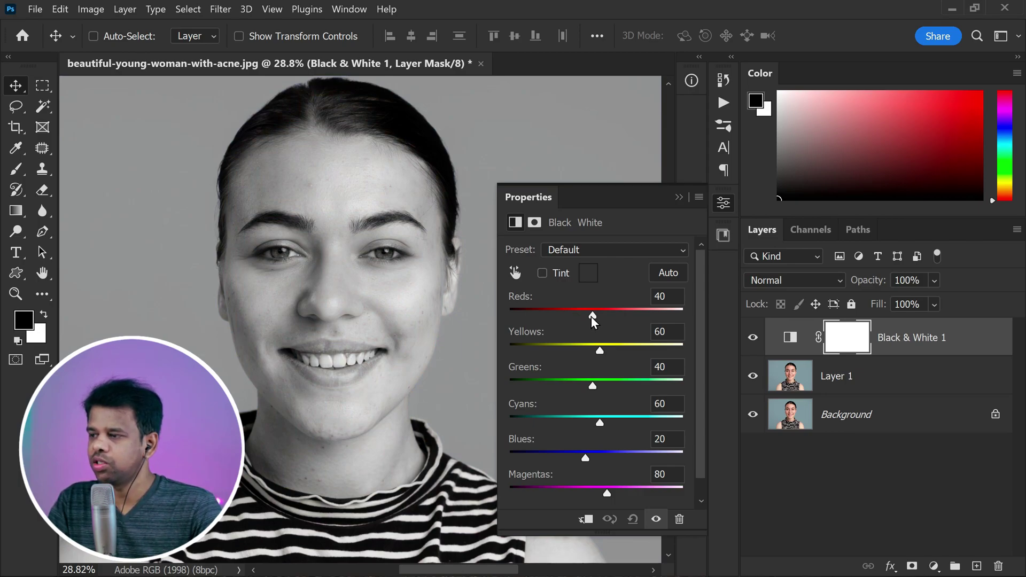
drag(592, 317, 540, 317)
drag(600, 351, 566, 348)
mouse_move(539, 315)
mouse_down()
mouse_move(565, 320)
mouse_move(545, 320)
mouse_move(553, 322)
mouse_up()
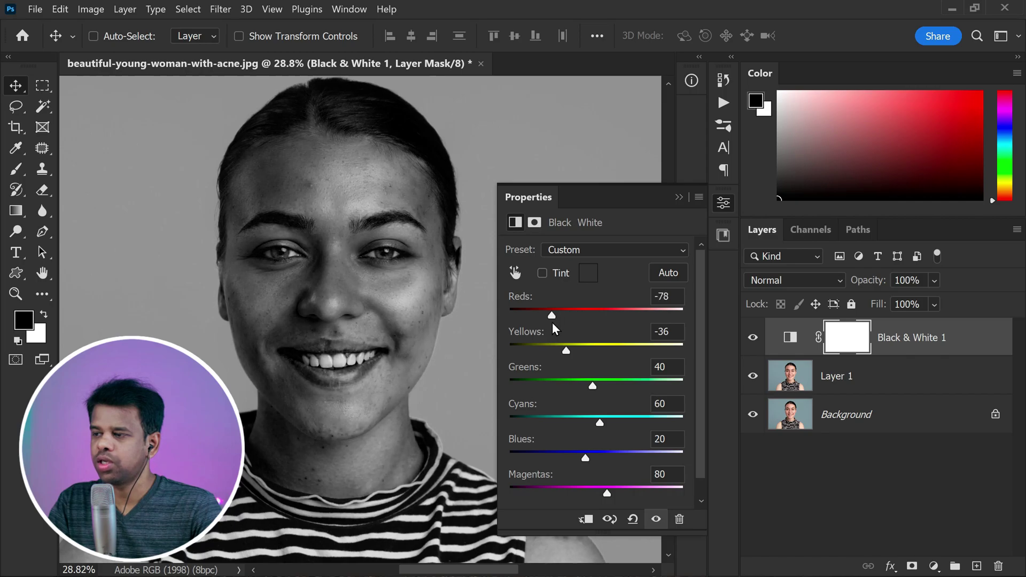
click(679, 198)
key(ctrl+0)
scroll(374, 313, down, 1)
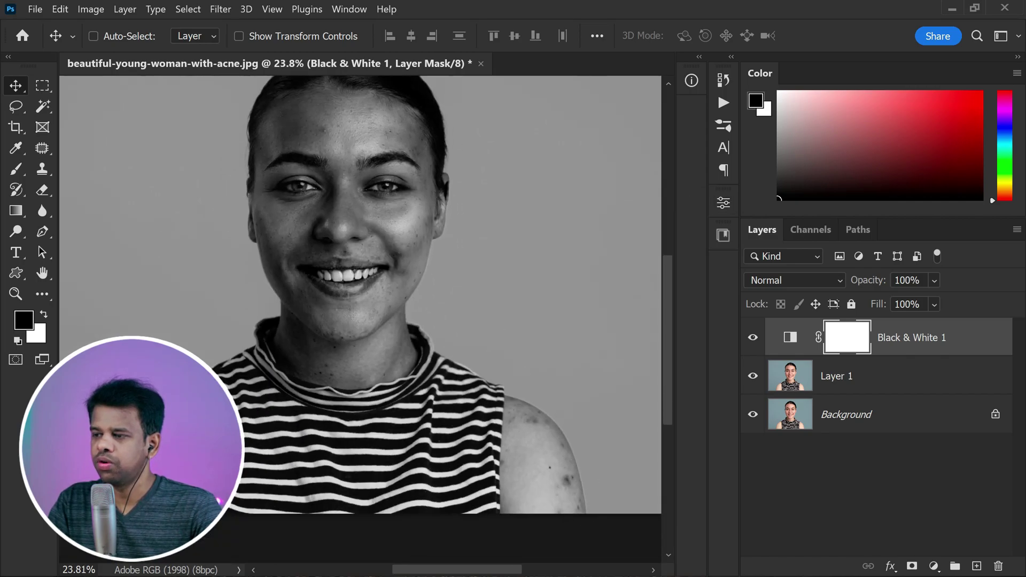
alt+scroll(356, 304, up, 5)
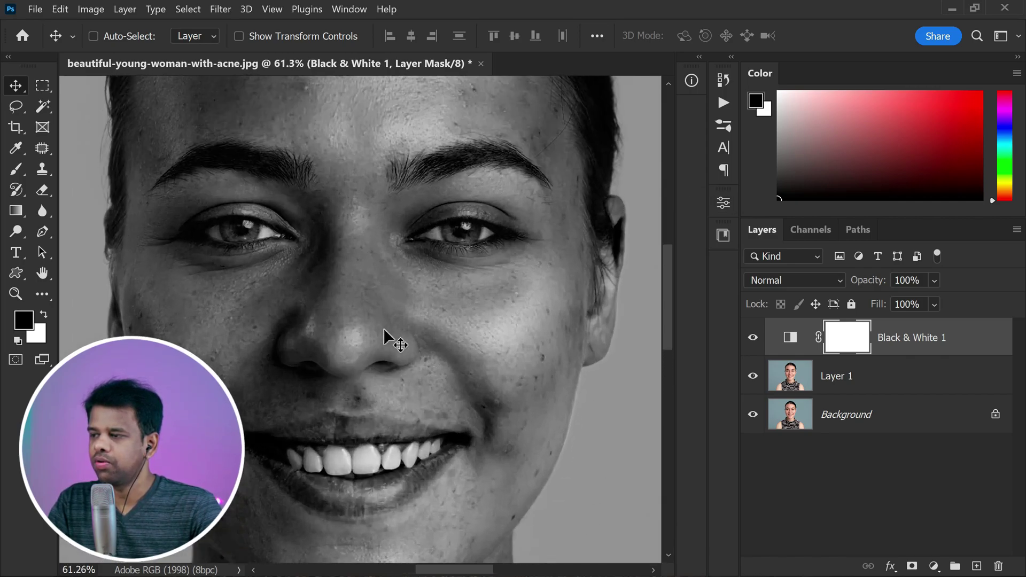
scroll(393, 285, up, 2)
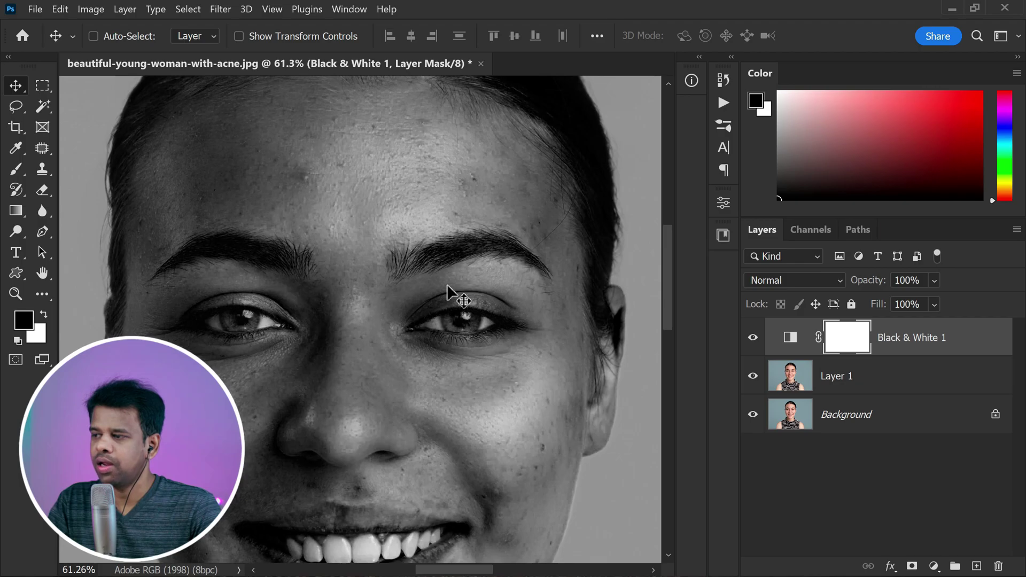
Rename Layer 1 to 'Remove Blemishes' and pick the Patch Tool.
click(848, 382)
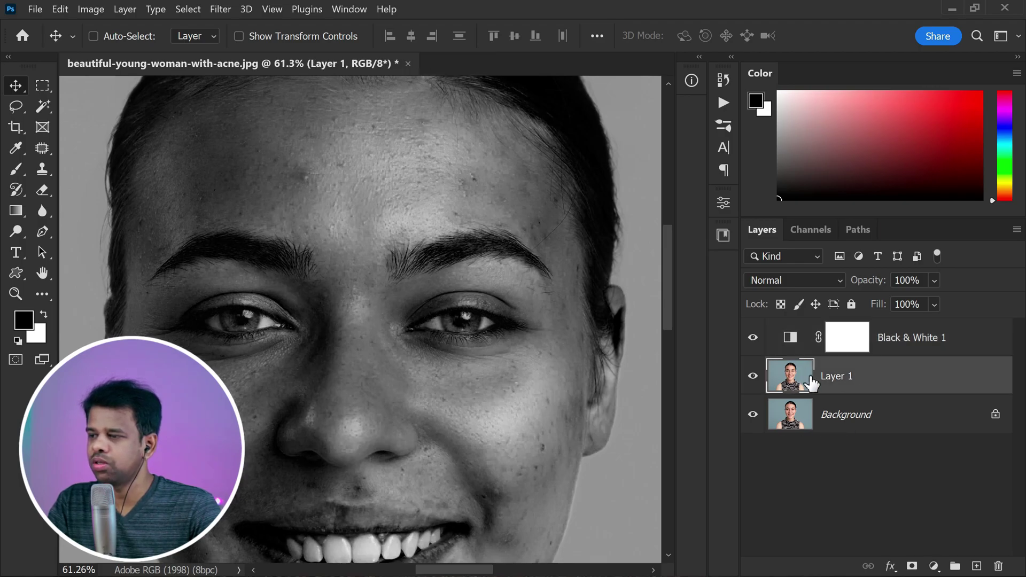
double_click(839, 377)
text(Re)
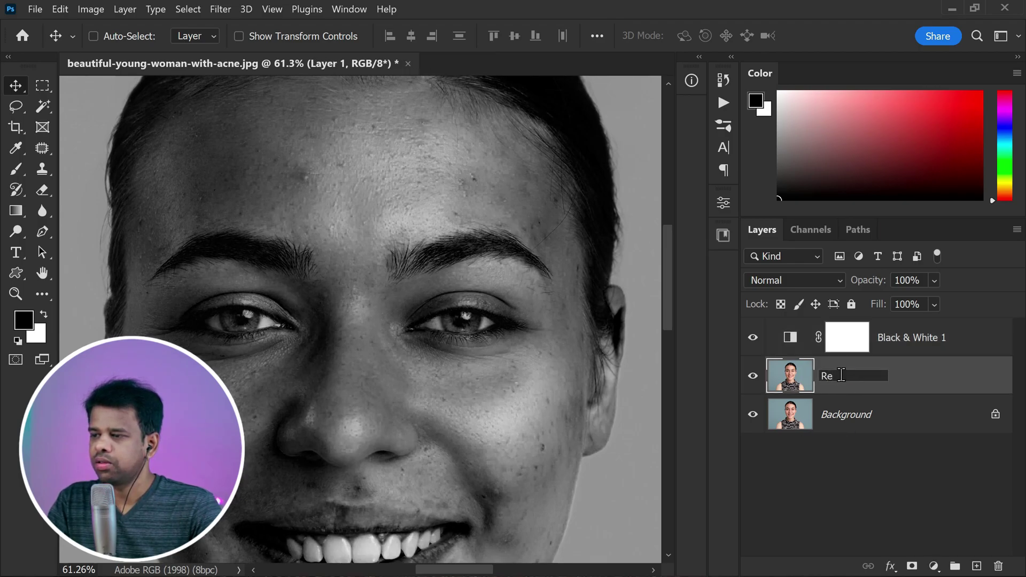
text(move Bl)
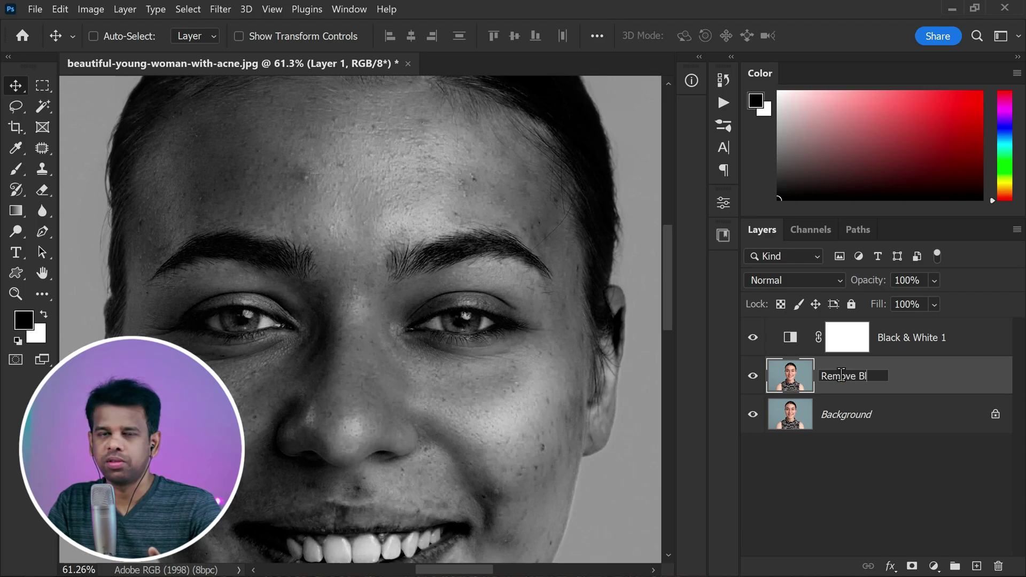
text(emishes)
click(984, 388)
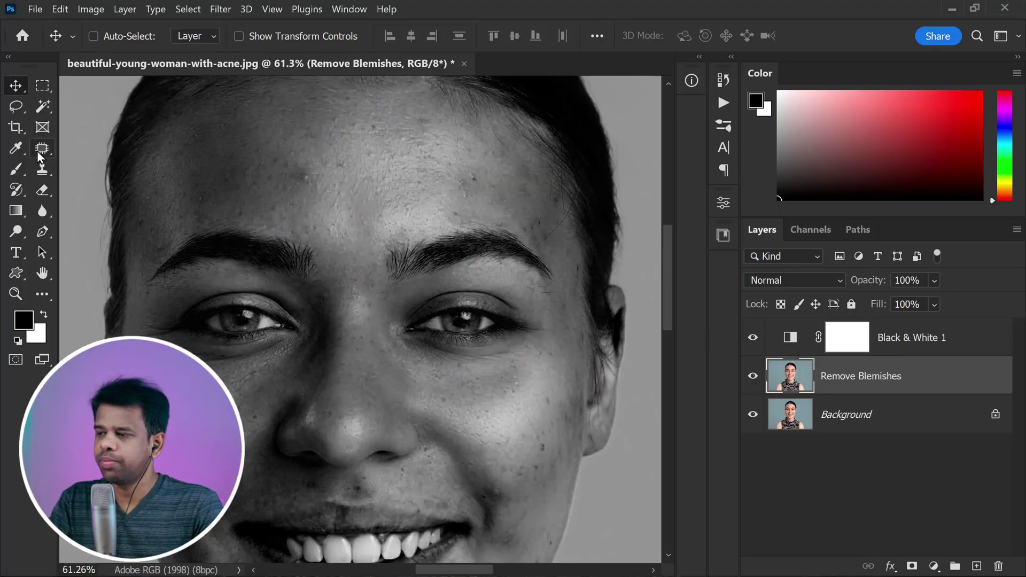
click(46, 152)
Choose the Patch Tool and patch the first upper-forehead blemish with clean skin.
right_click(46, 152)
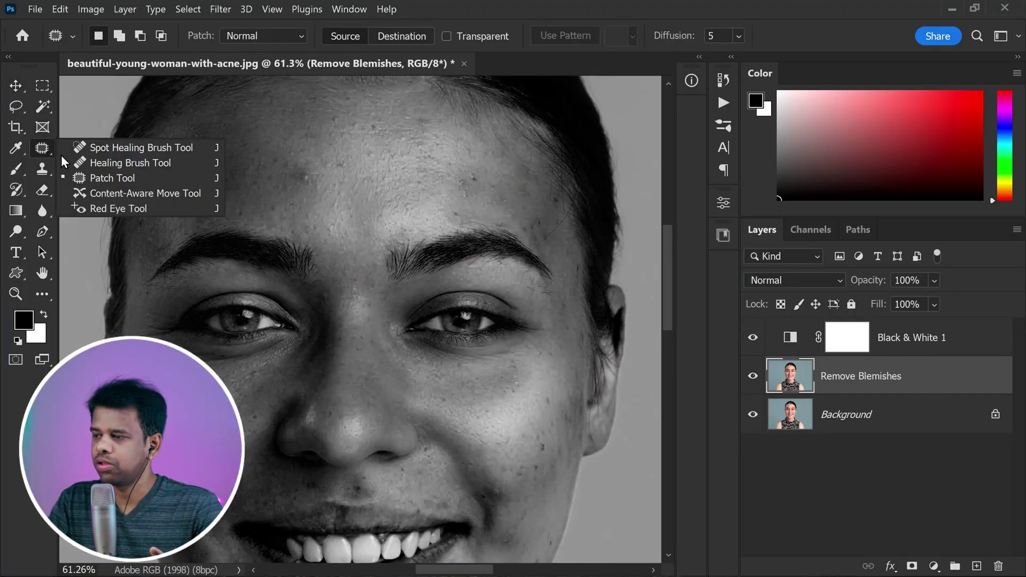
click(101, 178)
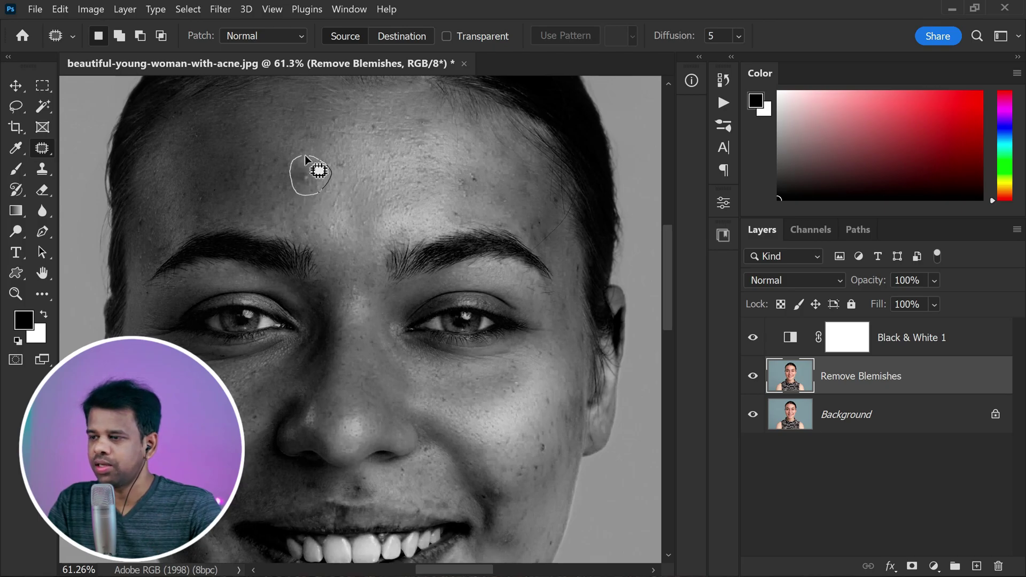
drag(317, 220, 355, 178)
key(ctrl+d)
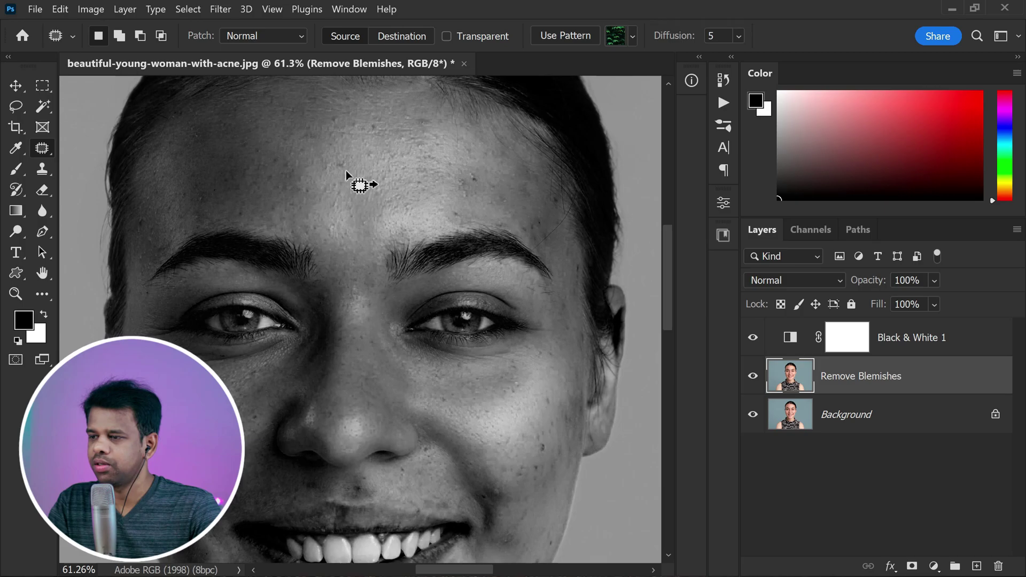
Patch the remaining upper and right forehead spots with clean skin, then deselect.
drag(322, 197, 322, 198)
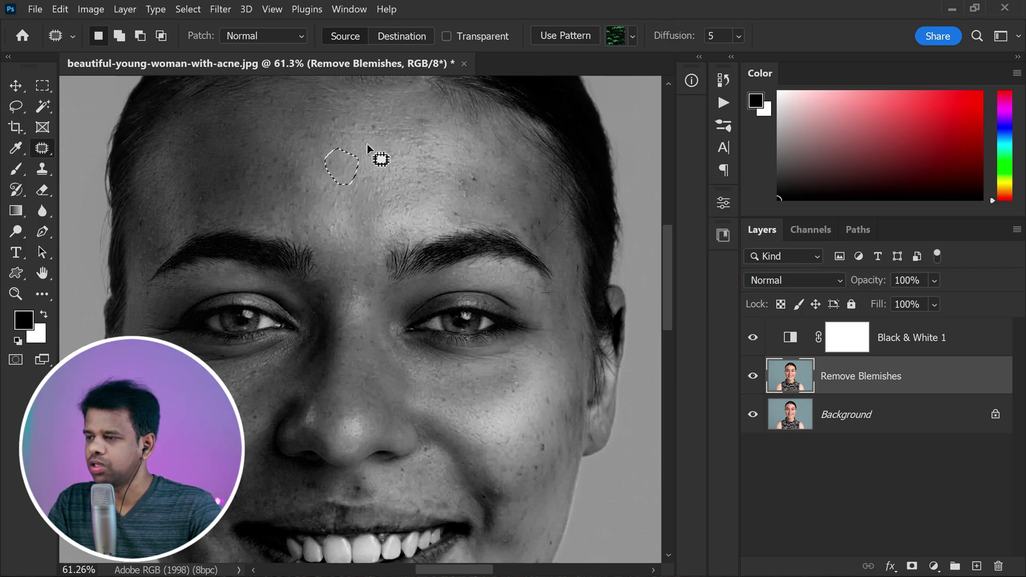
mouse_move(373, 155)
mouse_down()
mouse_move(339, 194)
mouse_move(350, 168)
mouse_up()
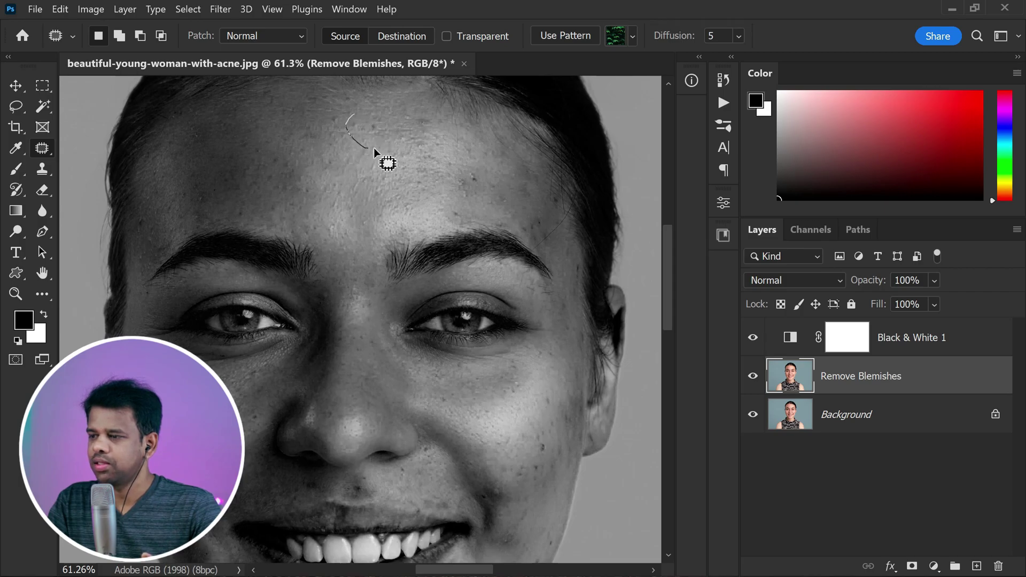
mouse_move(337, 165)
mouse_down()
mouse_move(338, 113)
mouse_move(327, 115)
mouse_move(338, 145)
mouse_move(362, 130)
mouse_move(347, 111)
mouse_move(332, 177)
mouse_up()
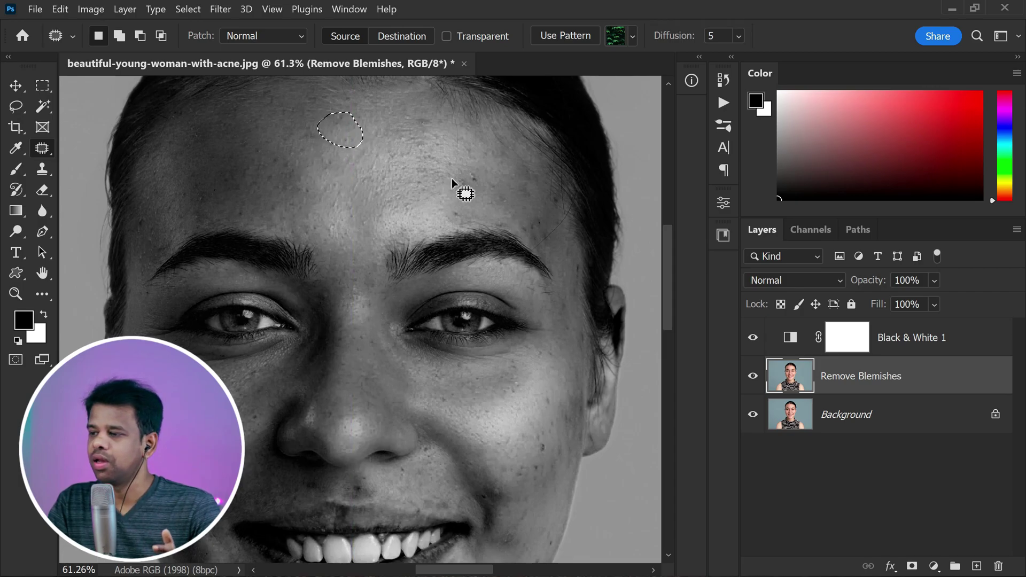
mouse_move(459, 175)
mouse_down()
mouse_move(451, 194)
mouse_move(471, 202)
mouse_move(477, 173)
mouse_move(424, 208)
mouse_up()
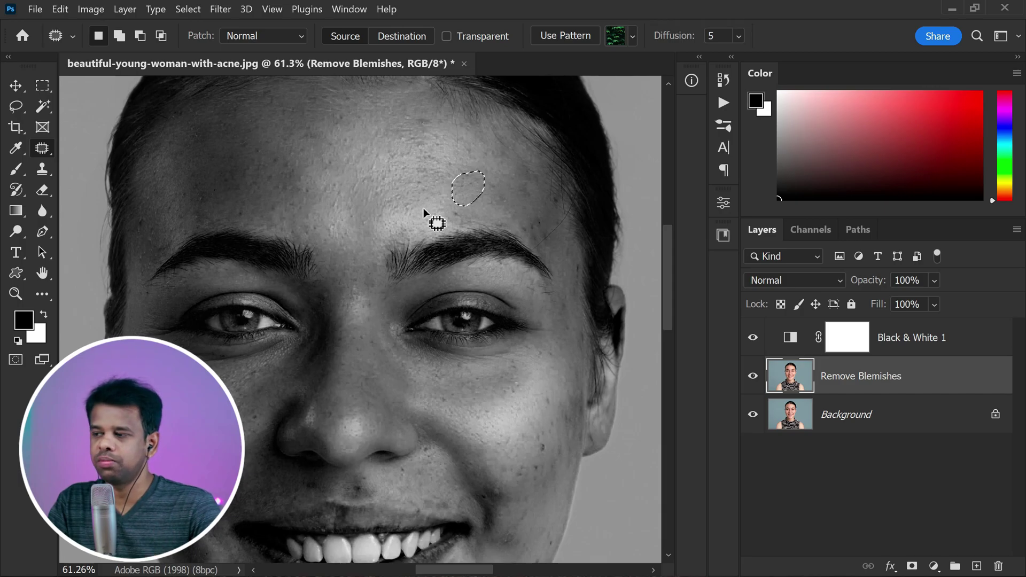
key(ctrl+d)
scroll(409, 153, down, 2)
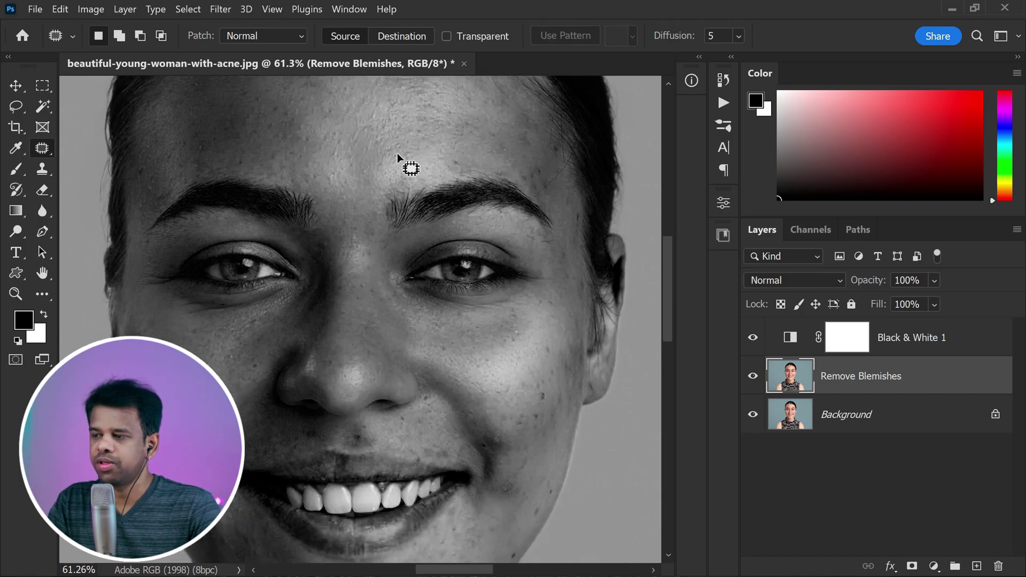
scroll(398, 155, down, 4)
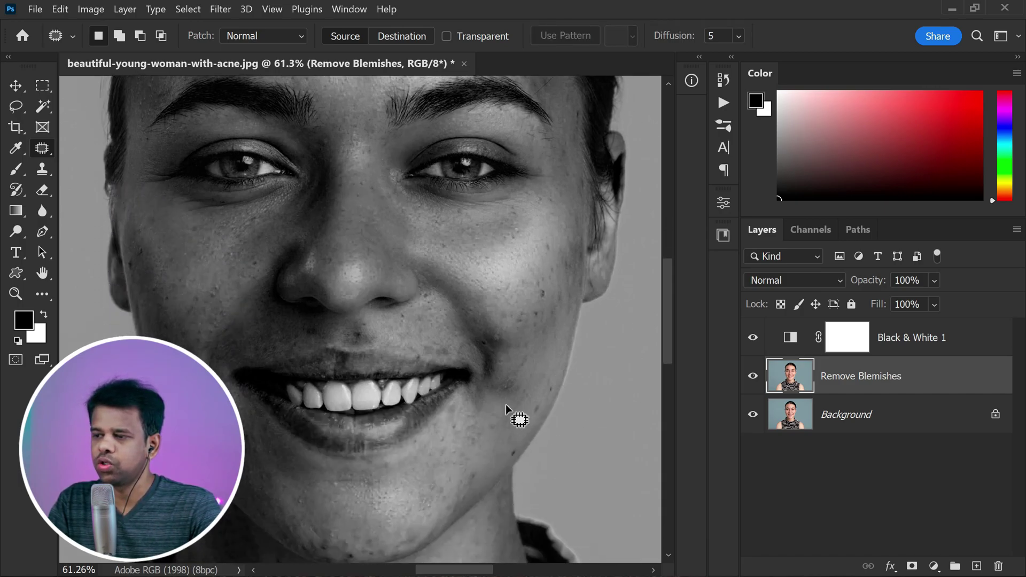
scroll(492, 348, down, 1)
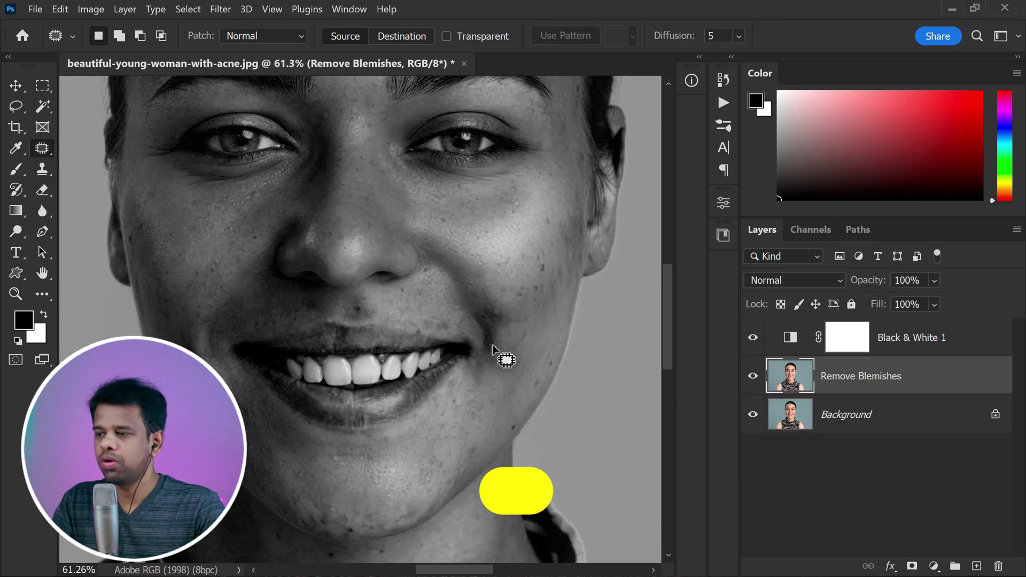
Select three right-cheek and jaw blemishes together and patch them with clean skin.
scroll(509, 342, up, 1)
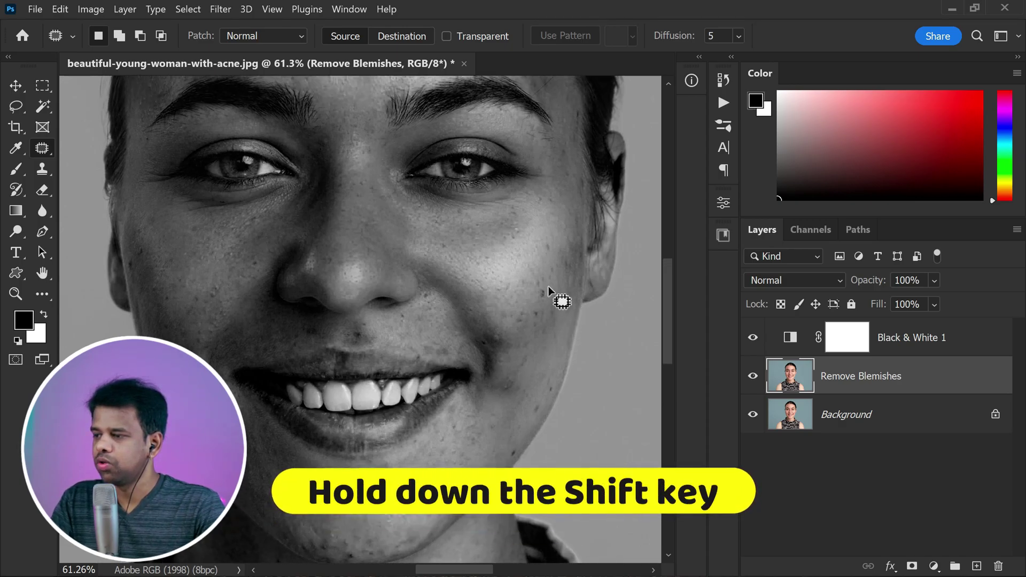
mouse_move(530, 292)
mouse_down()
mouse_move(549, 293)
mouse_move(544, 276)
mouse_up()
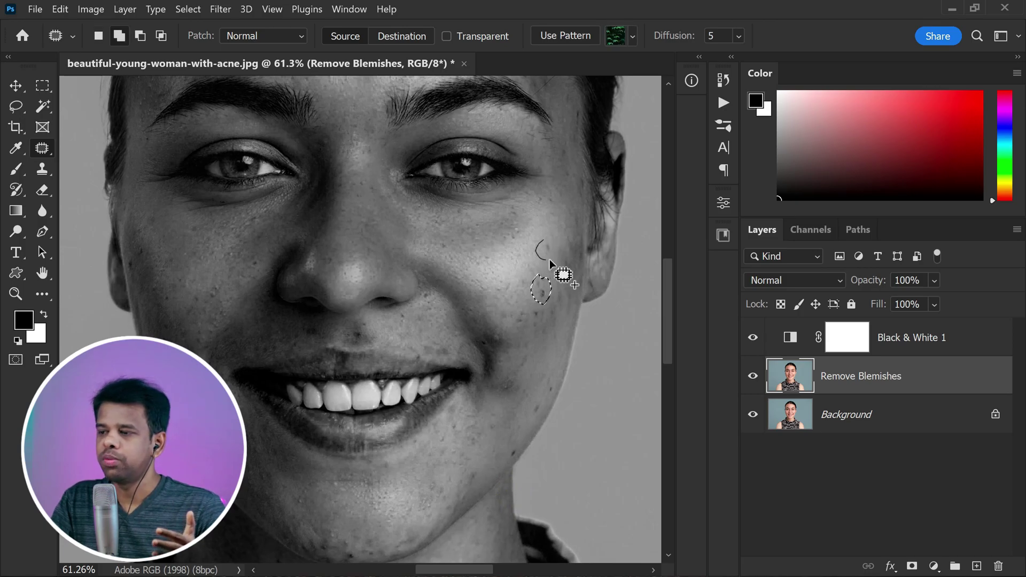
mouse_move(552, 243)
mouse_down()
mouse_move(536, 257)
mouse_move(551, 242)
mouse_up()
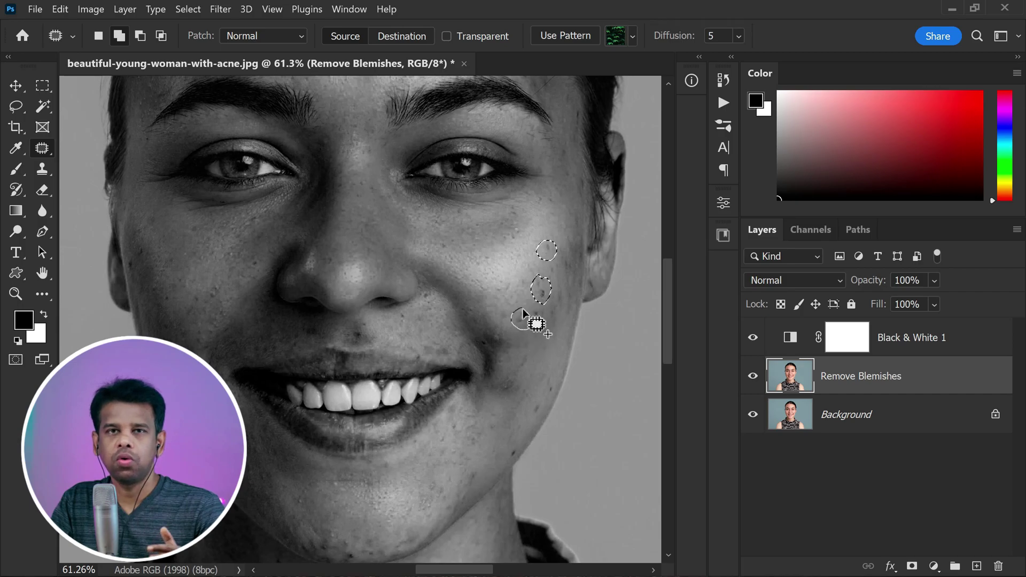
drag(528, 310, 544, 327)
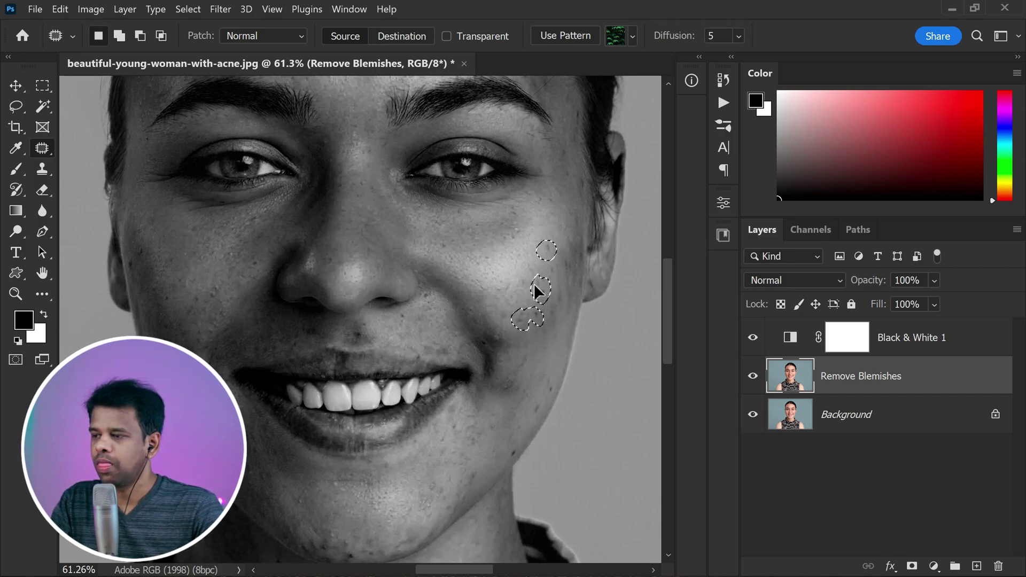
drag(537, 291, 511, 274)
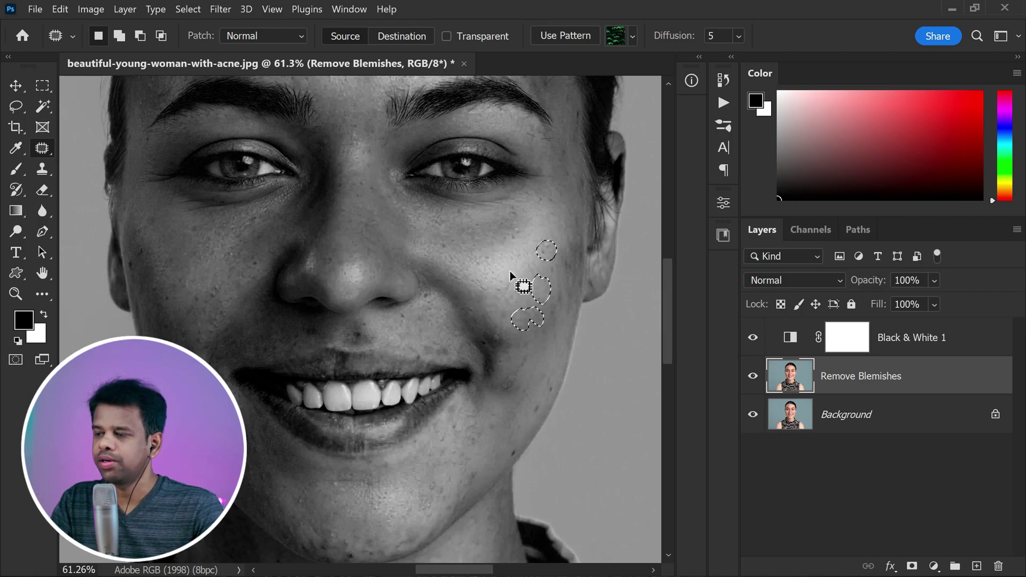
key(ctrl+d)
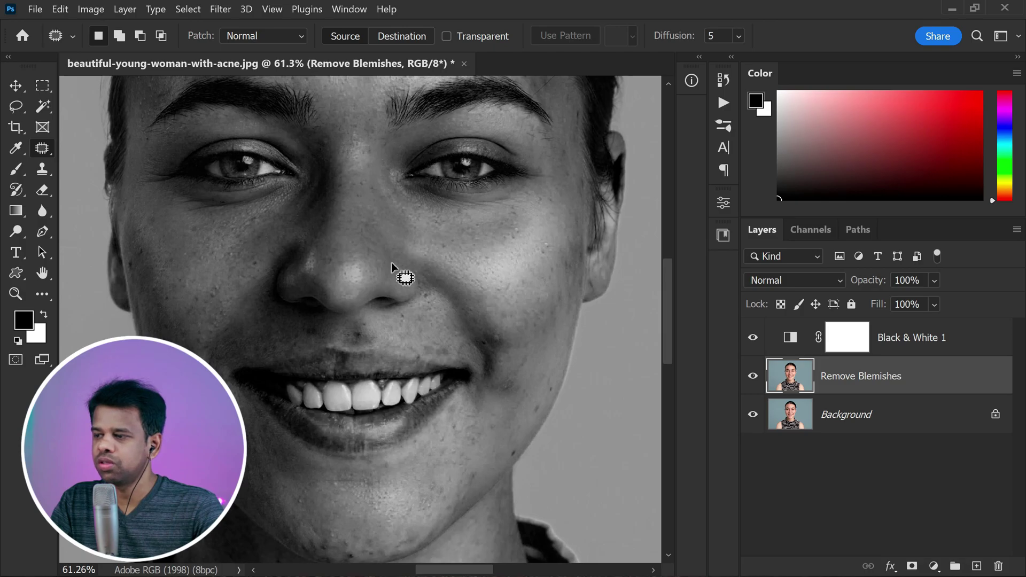
scroll(435, 266, up, 5)
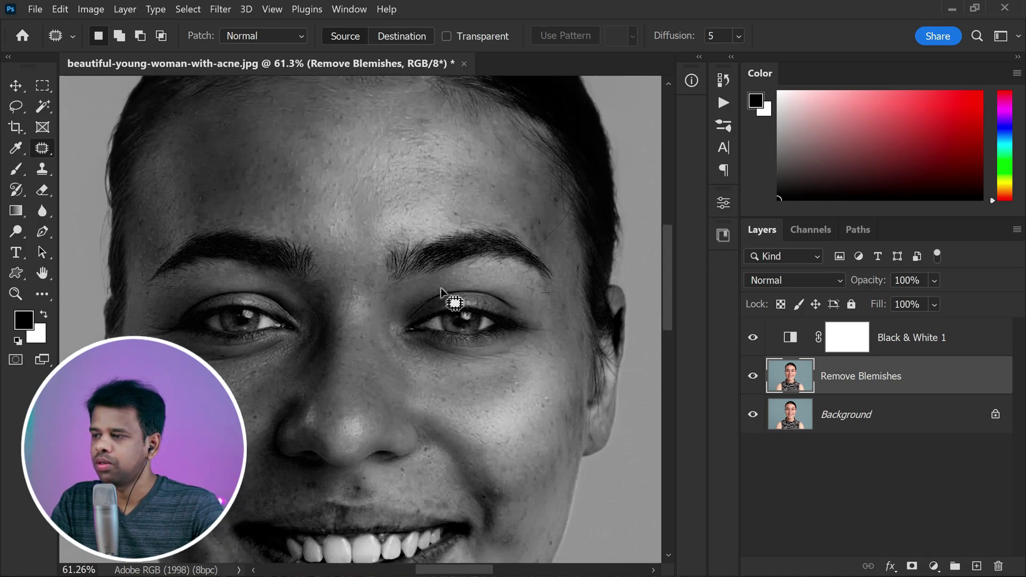
Patch the spots above the brow and near the hairline in one combined selection.
alt+scroll(506, 198, up, 1)
alt+scroll(498, 245, up, 6)
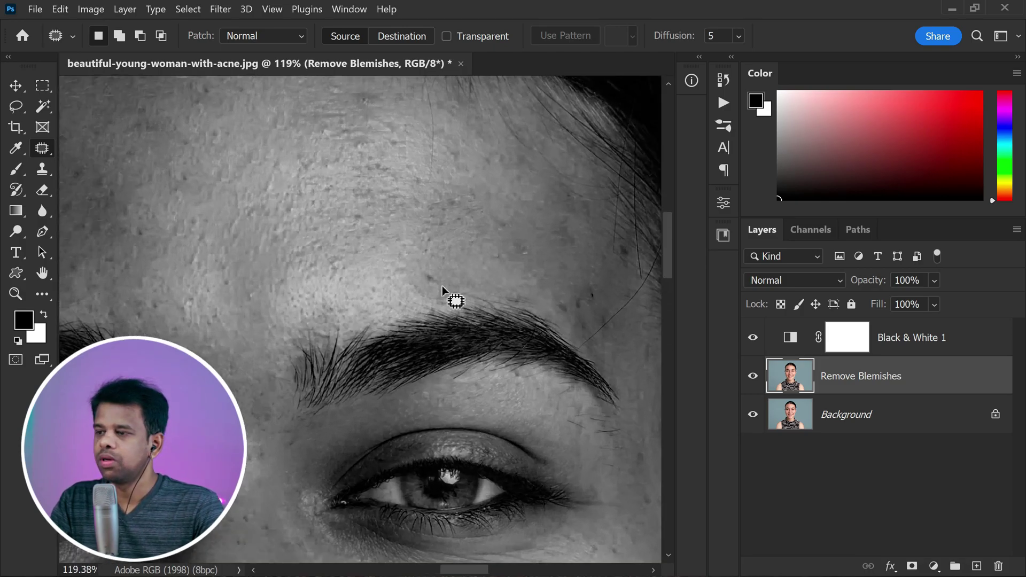
mouse_move(431, 287)
mouse_down()
mouse_move(415, 268)
mouse_move(441, 260)
mouse_up()
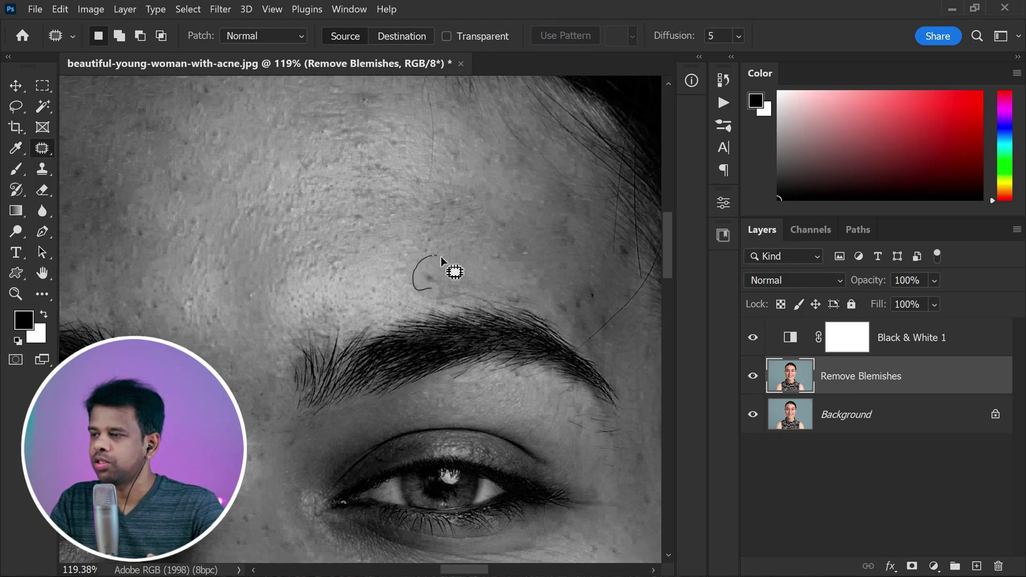
key(shift)
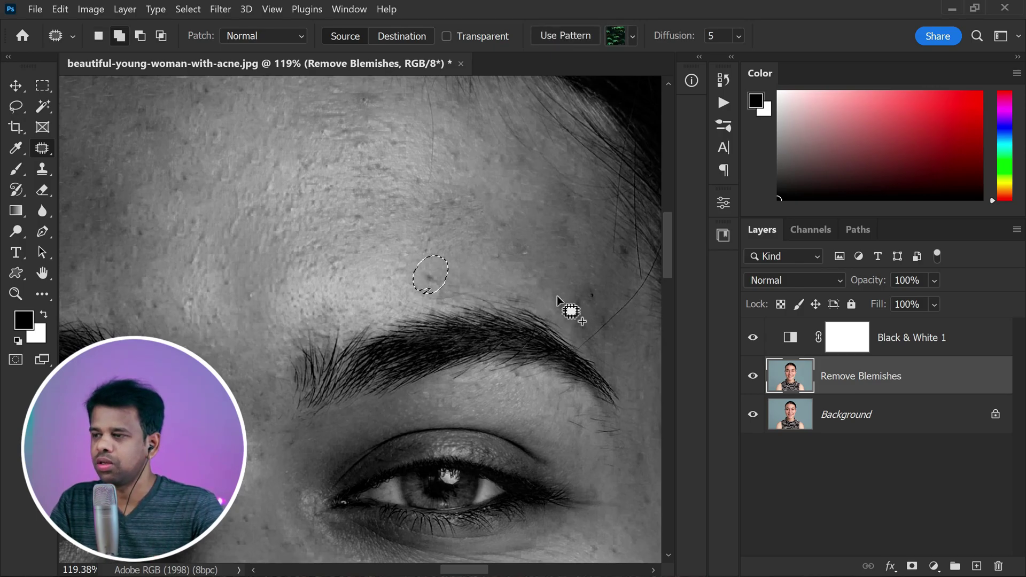
mouse_move(565, 291)
mouse_down()
mouse_move(591, 294)
mouse_move(609, 314)
mouse_move(591, 302)
mouse_up()
drag(622, 255, 641, 274)
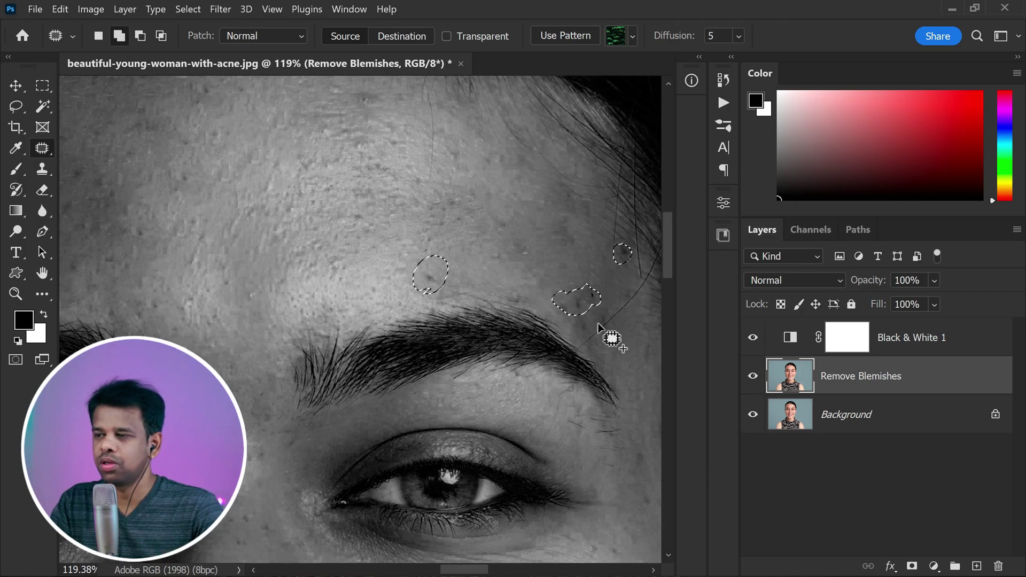
drag(567, 291, 525, 255)
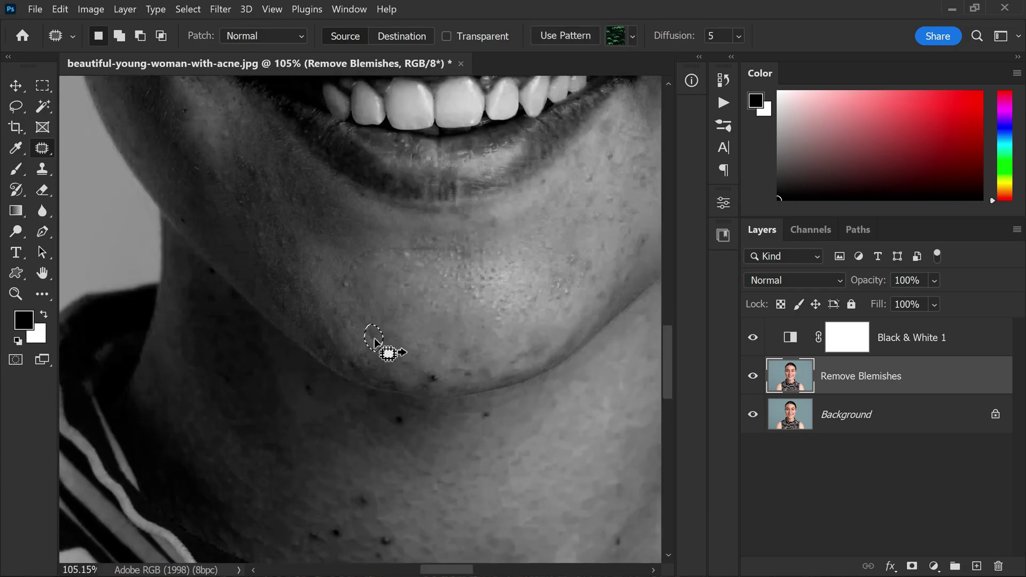
Patch the chin blemish and several cheek spots with nearby clean skin.
mouse_move(423, 369)
mouse_down()
mouse_move(415, 331)
mouse_move(463, 324)
mouse_move(399, 346)
mouse_move(506, 346)
mouse_up()
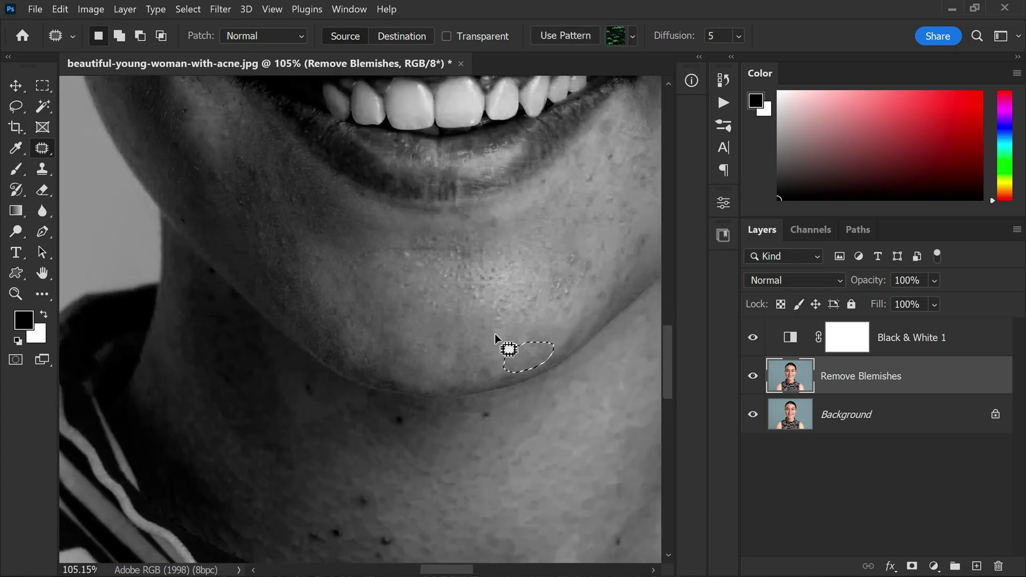
mouse_move(577, 257)
mouse_down()
mouse_move(586, 266)
mouse_move(601, 191)
mouse_up()
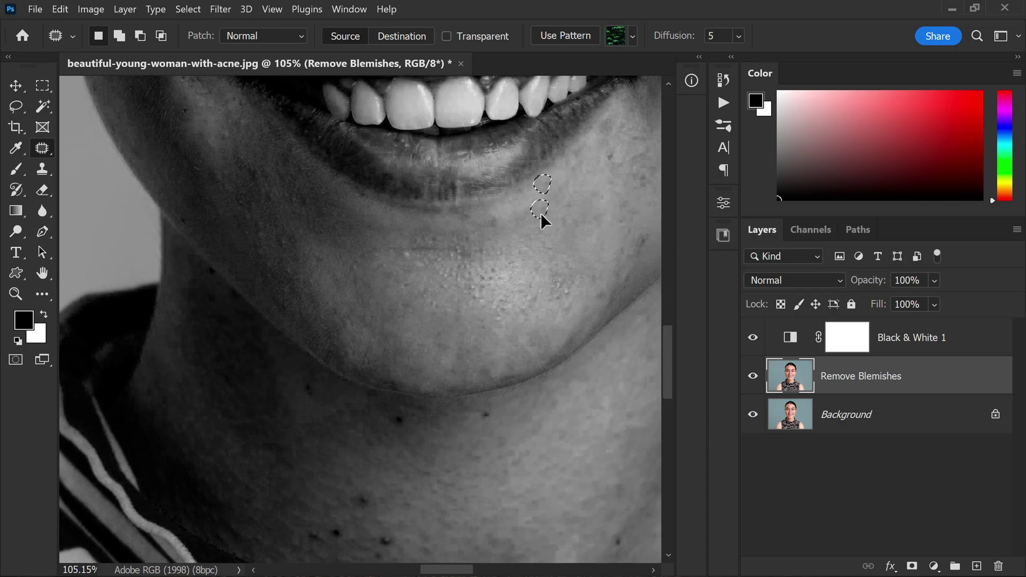
drag(608, 148, 620, 150)
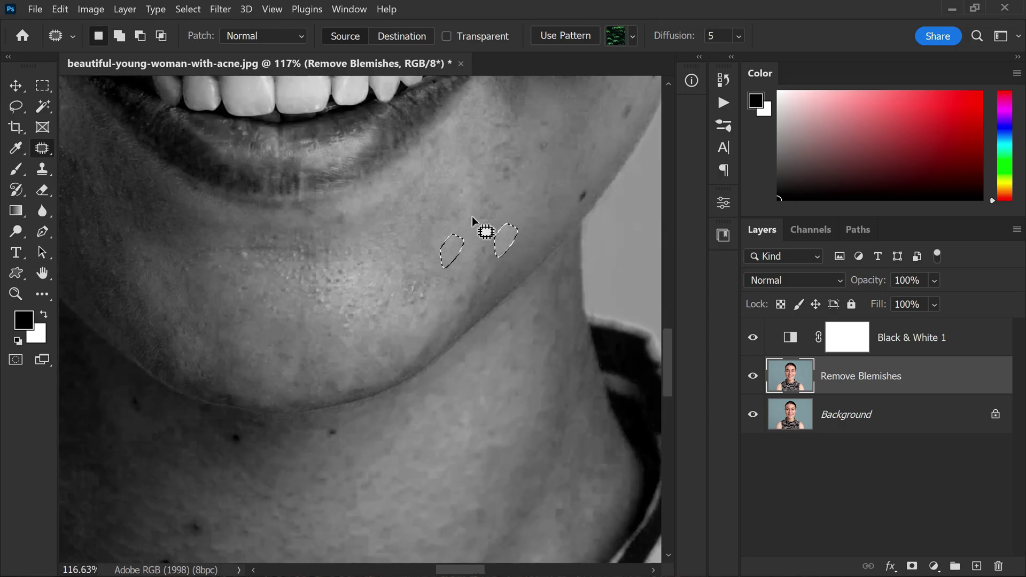
drag(481, 229, 591, 201)
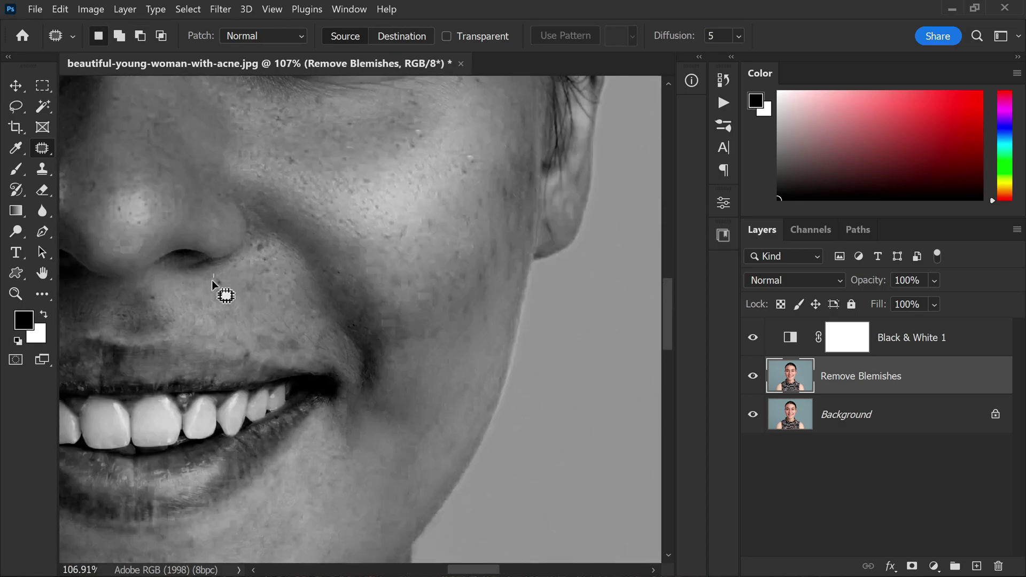
drag(286, 156, 308, 163)
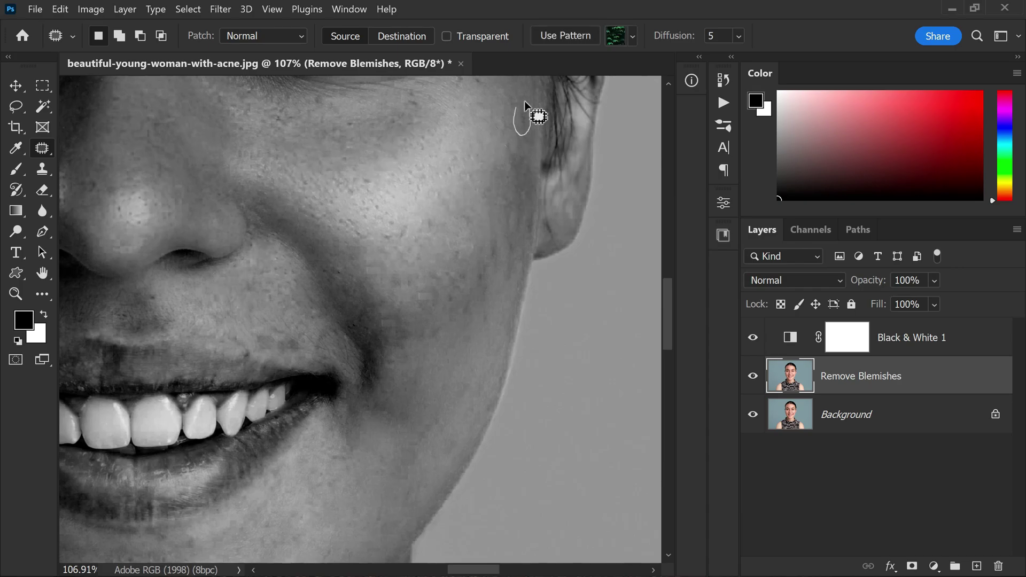
drag(506, 91, 513, 100)
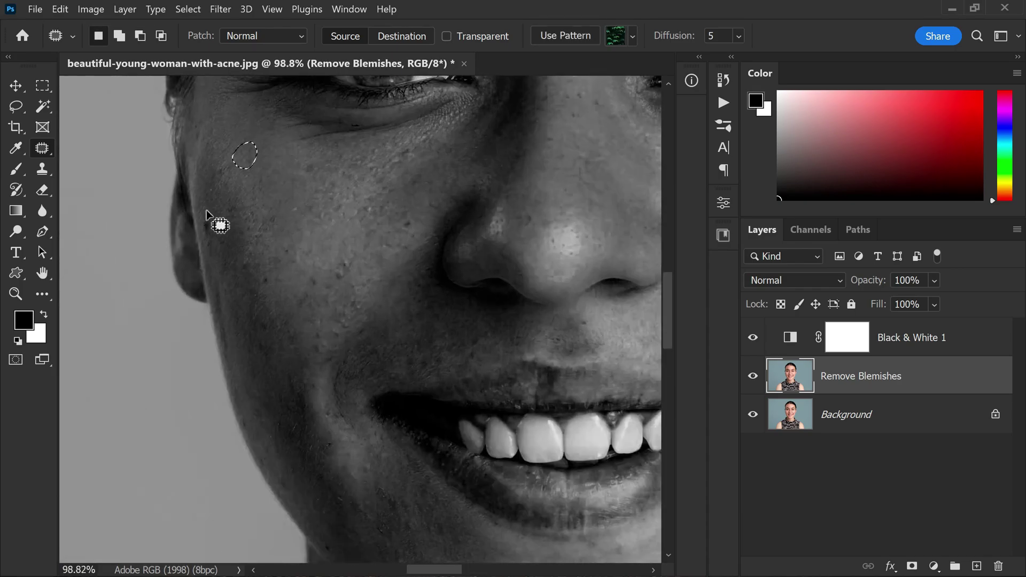
Patch the remaining cheek blemishes, the neck mole and the dark spot along the neck.
mouse_move(218, 222)
mouse_down()
mouse_move(211, 167)
mouse_move(239, 214)
mouse_up()
drag(401, 162, 417, 196)
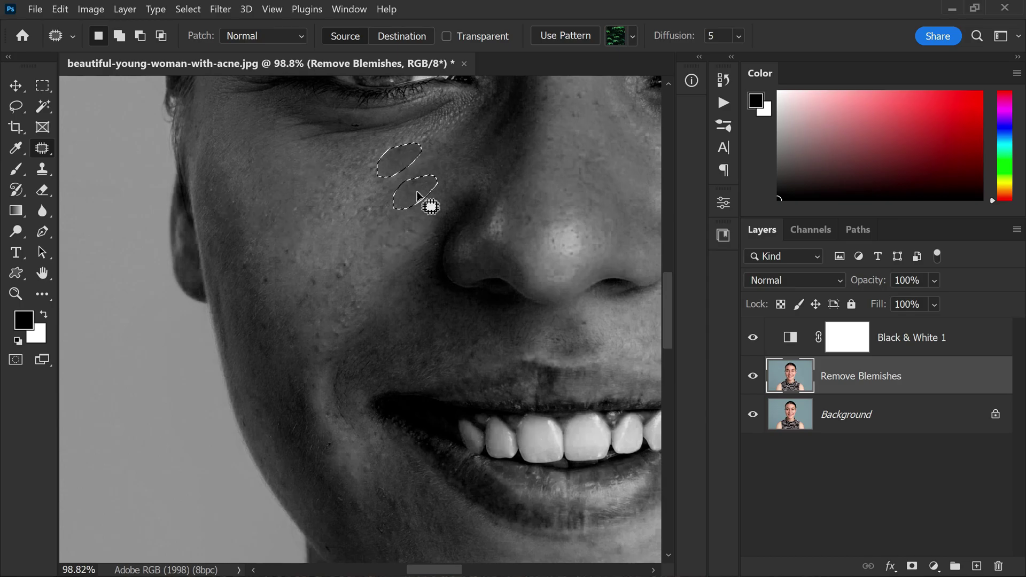
drag(314, 277, 275, 248)
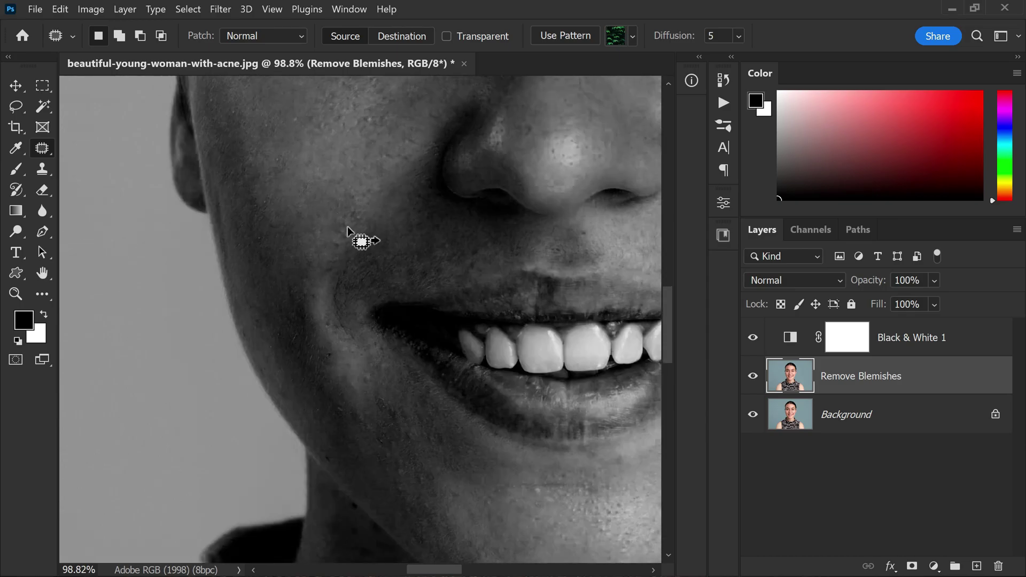
mouse_move(321, 321)
mouse_down()
mouse_move(332, 325)
mouse_move(325, 238)
mouse_up()
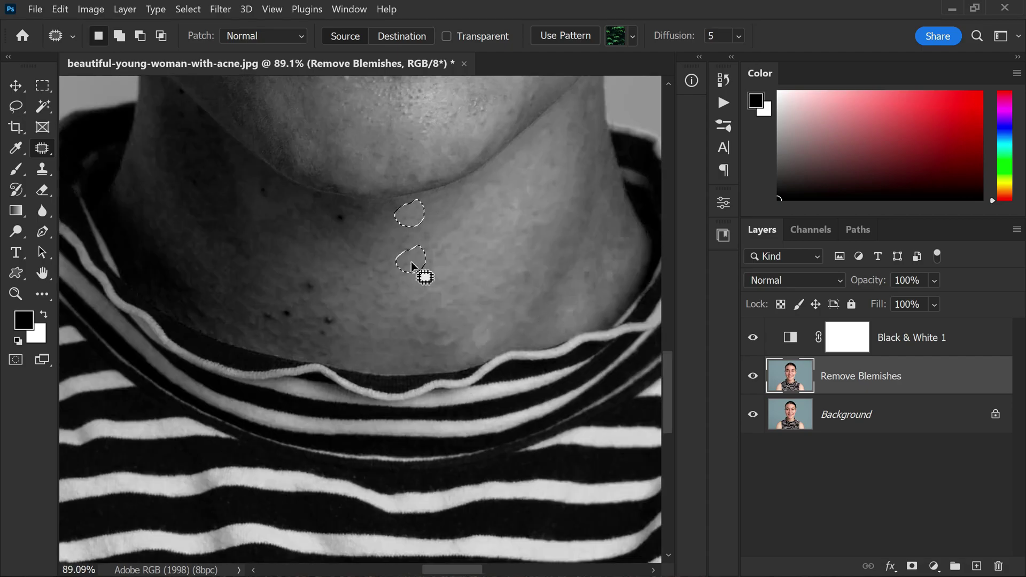
mouse_move(337, 300)
mouse_down()
mouse_move(346, 306)
mouse_move(284, 293)
mouse_up()
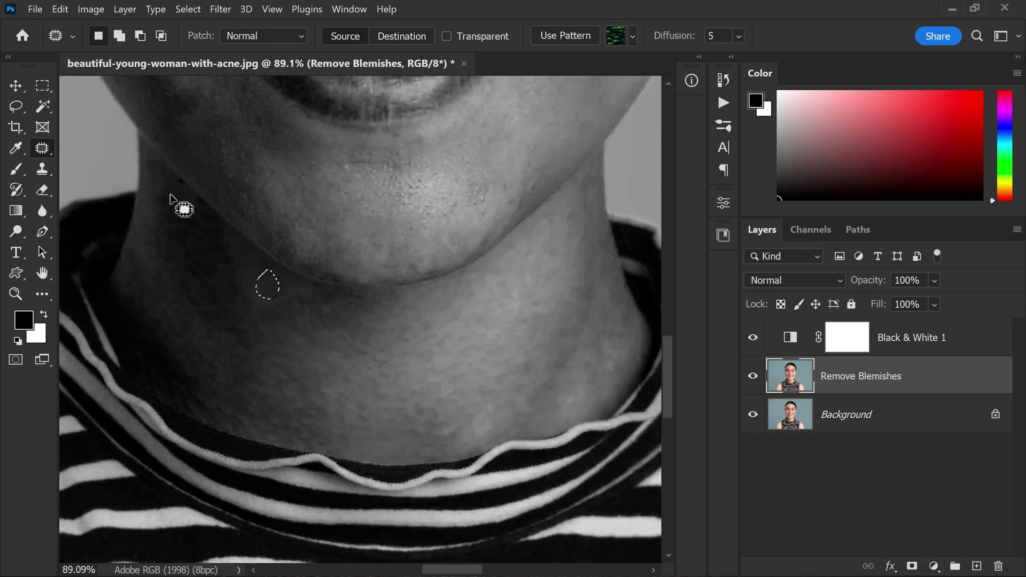
drag(188, 184, 197, 240)
Deselect, then patch away the shoulder spots near the shirt edge.
click(211, 225)
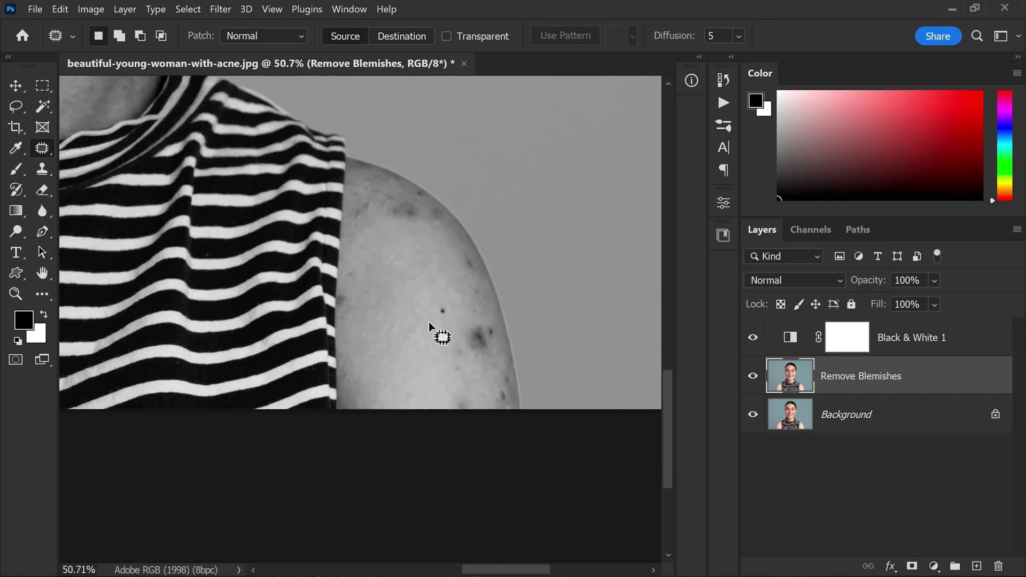
drag(426, 220, 403, 263)
drag(412, 187, 409, 190)
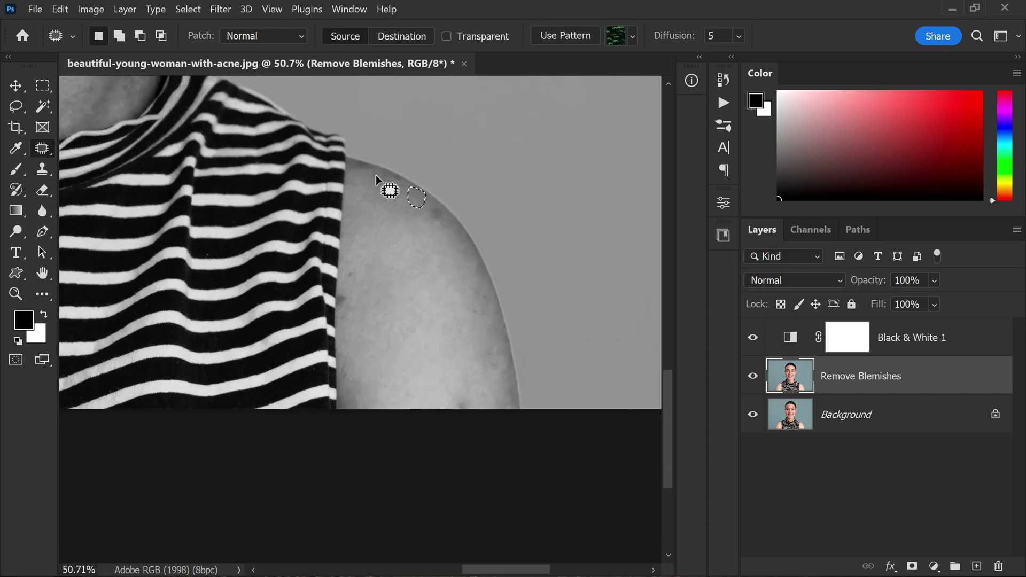
drag(355, 277, 361, 291)
scroll(126, 214, down, 3)
scroll(78, 218, up, 5)
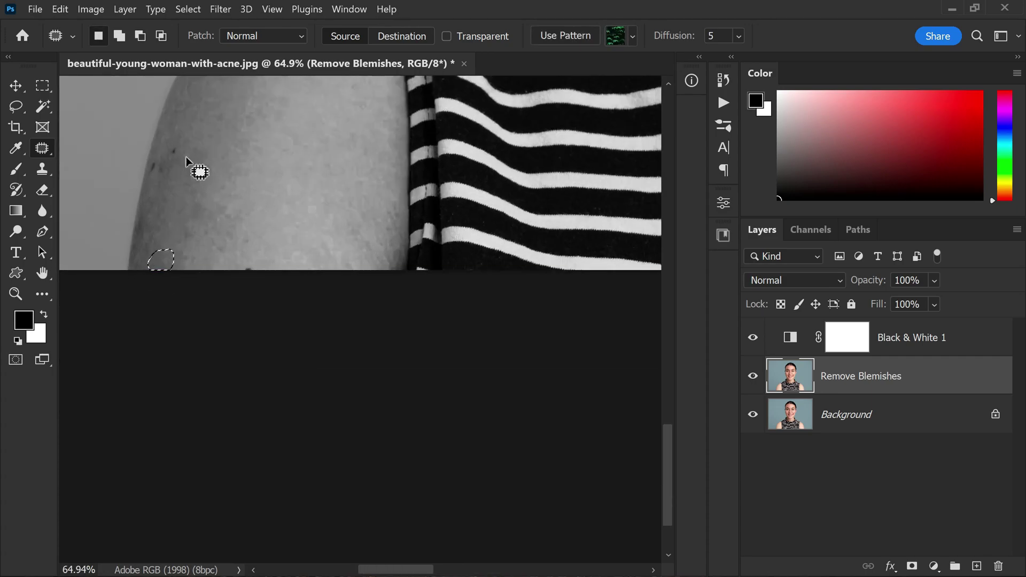
scroll(256, 230, down, 5)
scroll(364, 152, up, 5)
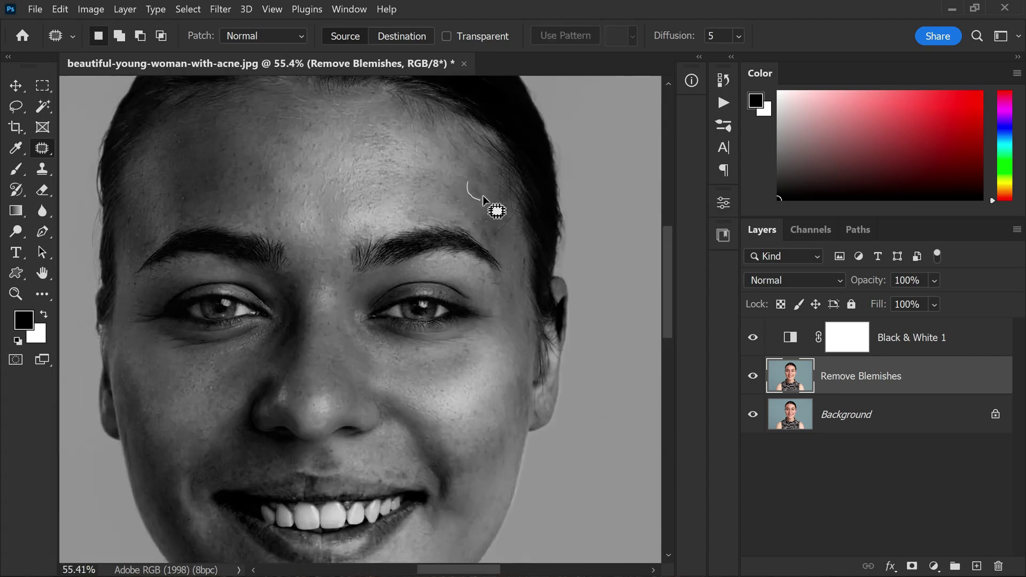
Patch the blemish beside the right eye and two forehead blemishes, then deselect.
mouse_move(518, 254)
mouse_down()
mouse_move(532, 282)
mouse_move(523, 275)
mouse_up()
drag(255, 157, 245, 160)
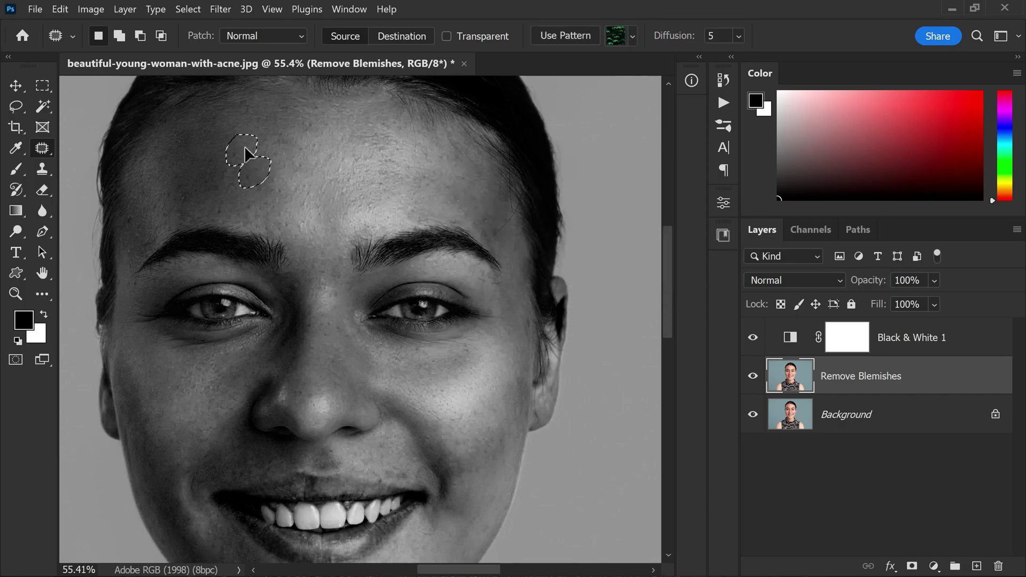
drag(315, 174, 318, 191)
key(ctrl+d)
scroll(315, 178, down, 2)
scroll(365, 221, up, 2)
scroll(426, 319, down, 3)
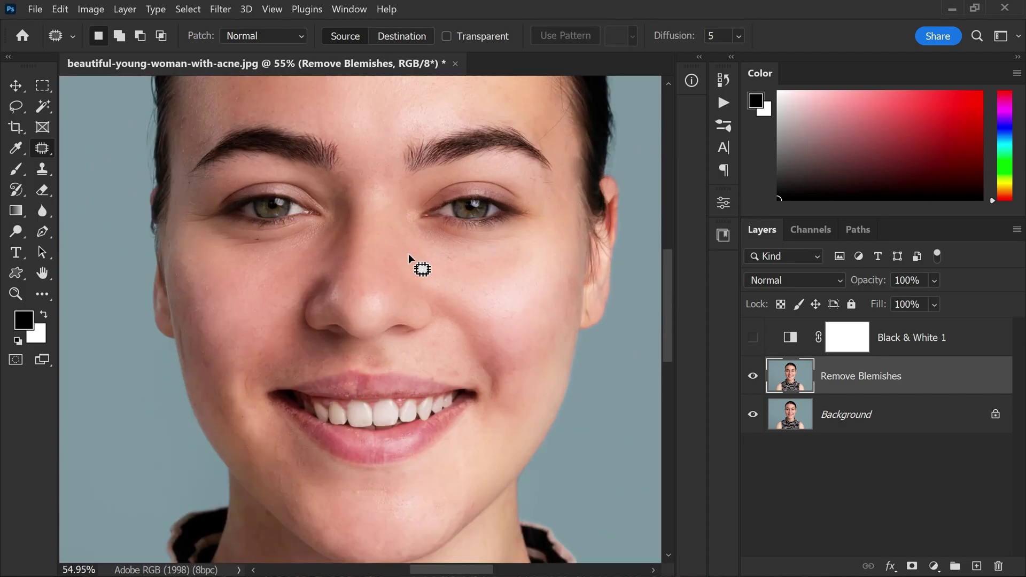
scroll(409, 254, down, 1)
scroll(339, 293, up, 1)
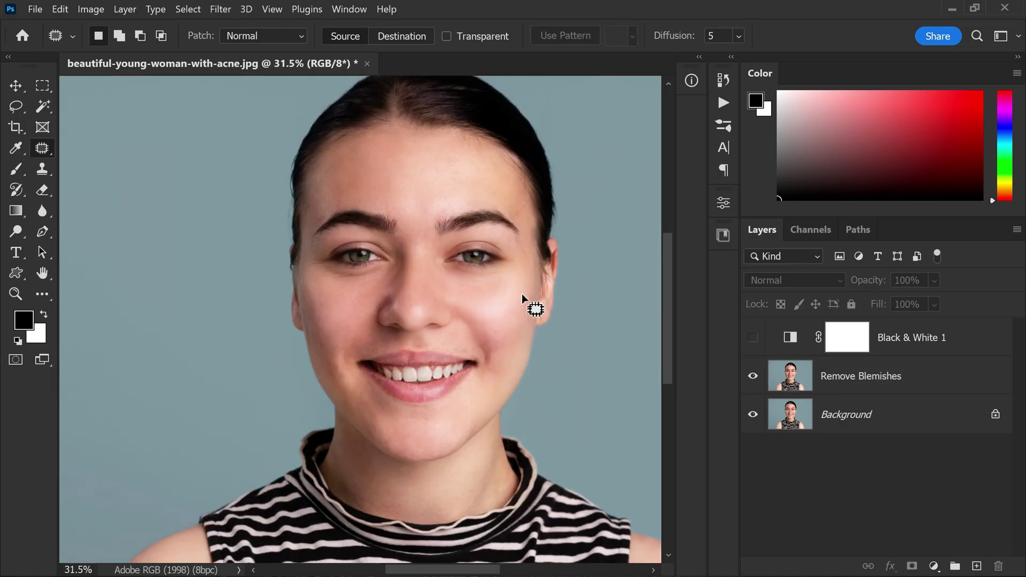
scroll(471, 337, down, 2)
scroll(516, 284, up, 3)
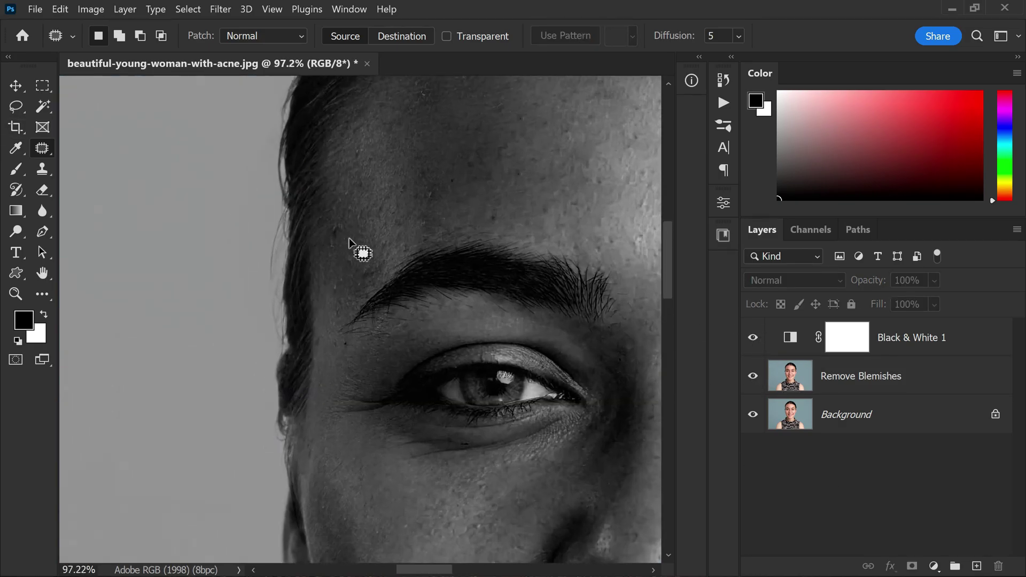
Patch the last forehead spots and the cheek blemish with clean skin.
mouse_move(351, 244)
mouse_down()
mouse_move(373, 207)
mouse_move(430, 177)
mouse_move(360, 280)
mouse_move(422, 200)
mouse_up()
key(ctrl+d)
mouse_move(484, 207)
mouse_down()
mouse_move(501, 219)
mouse_move(553, 212)
mouse_up()
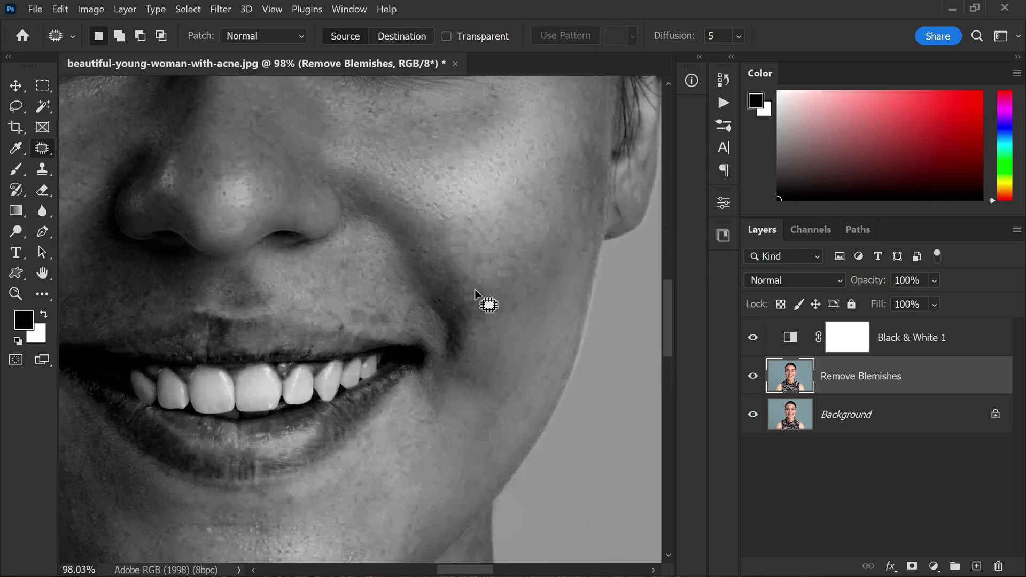
drag(475, 290, 493, 261)
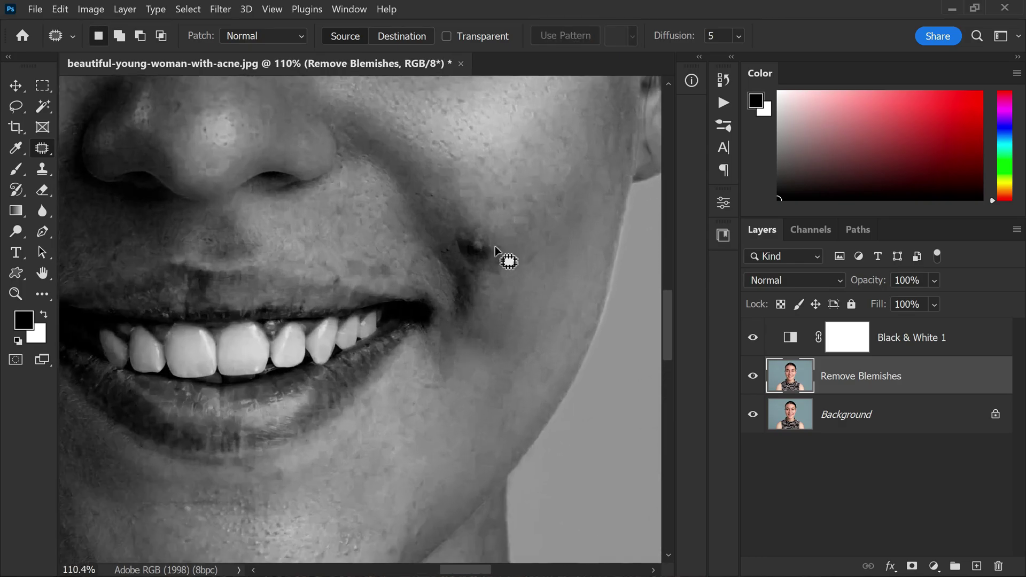
mouse_move(509, 259)
mouse_down()
mouse_move(478, 234)
mouse_move(482, 250)
mouse_move(500, 265)
mouse_up()
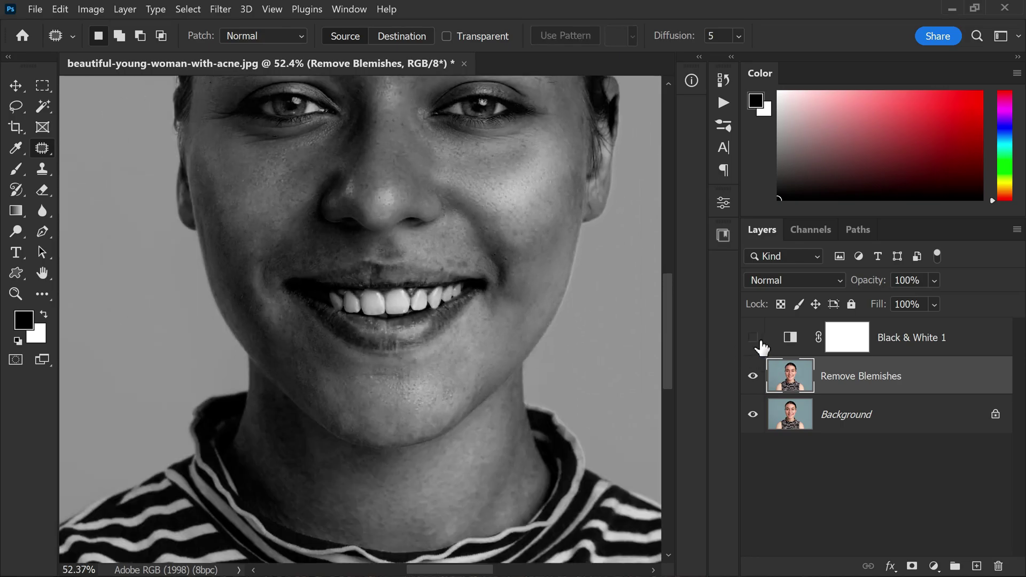
Zoom in and out across the portrait to inspect the retouched skin.
scroll(428, 289, down, 3)
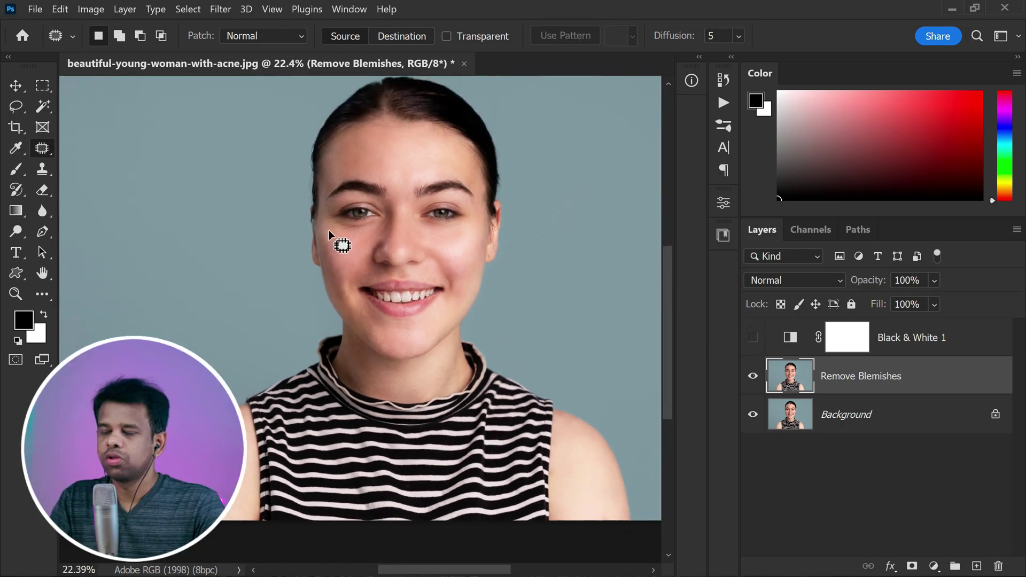
scroll(347, 245, up, 2)
scroll(328, 271, down, 2)
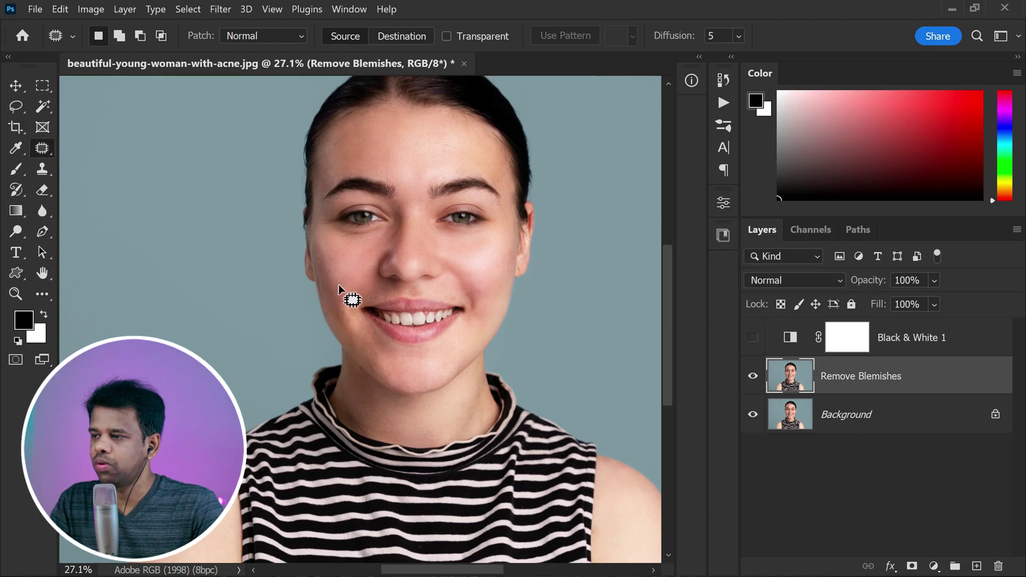
scroll(425, 303, up, 2)
scroll(375, 261, down, 1)
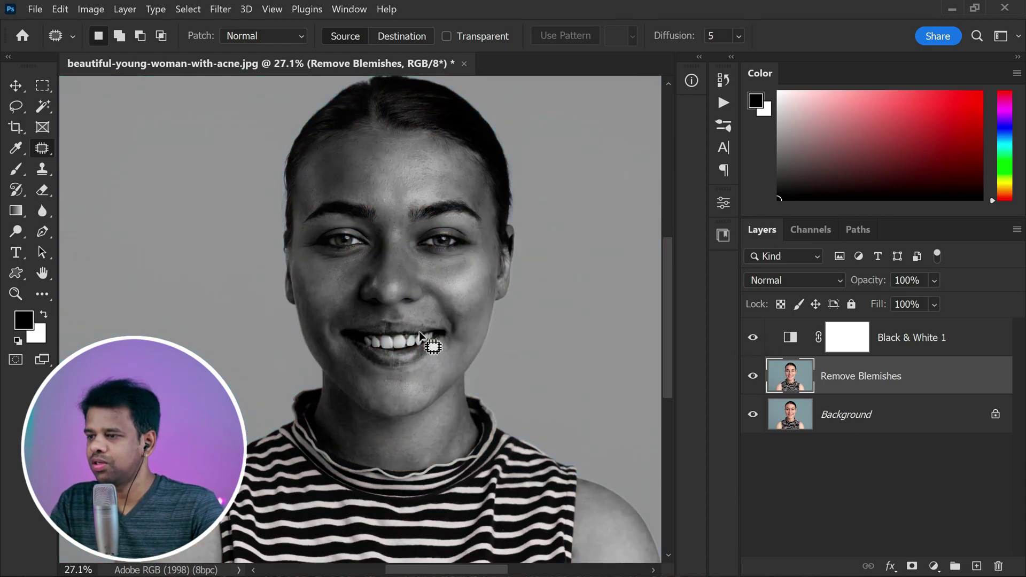
scroll(419, 321, up, 3)
scroll(409, 280, down, 2)
scroll(407, 283, down, 1)
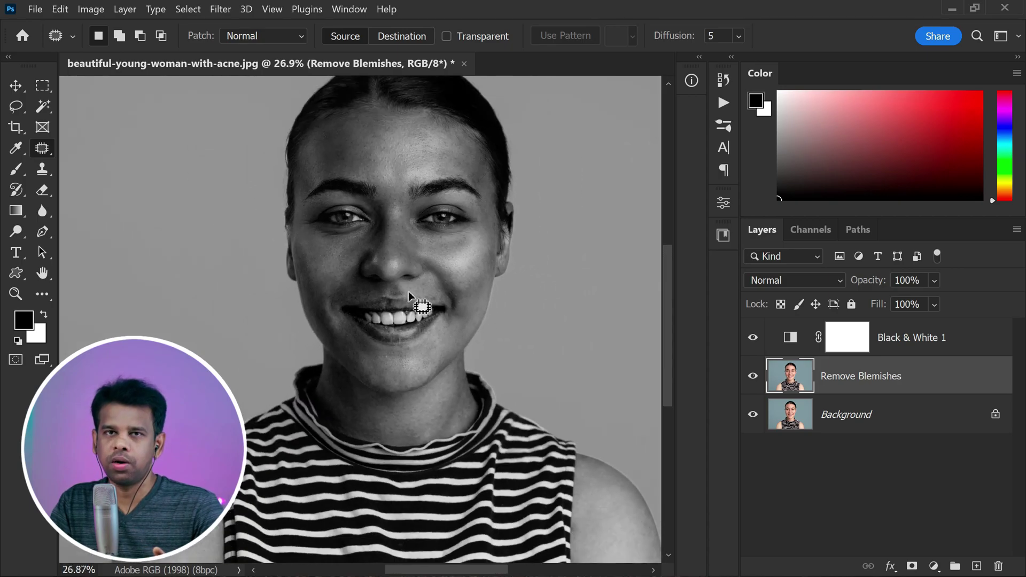
scroll(423, 288, down, 3)
scroll(374, 316, down, 1)
scroll(406, 294, up, 1)
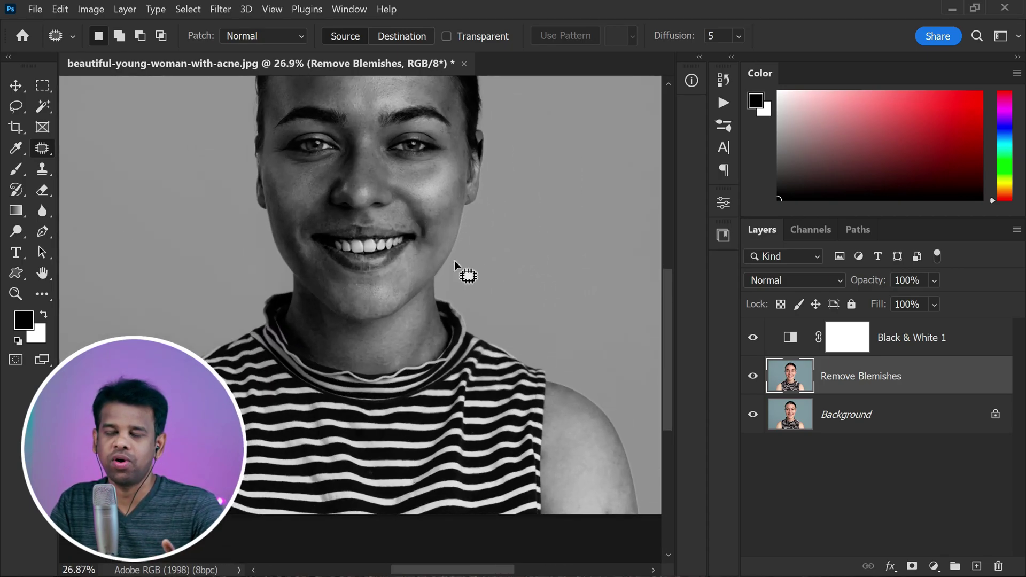
scroll(444, 278, down, 1)
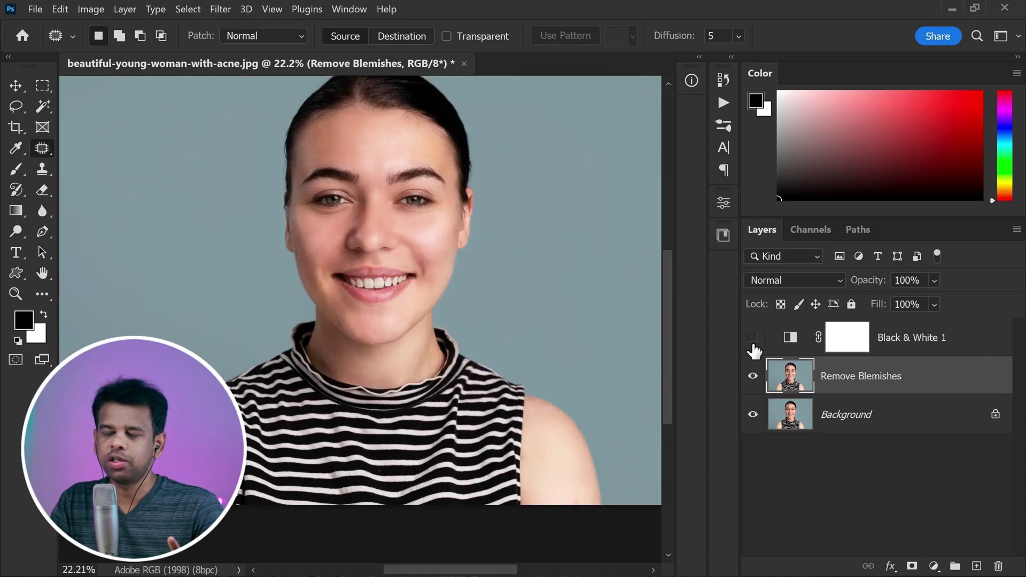
scroll(408, 214, up, 4)
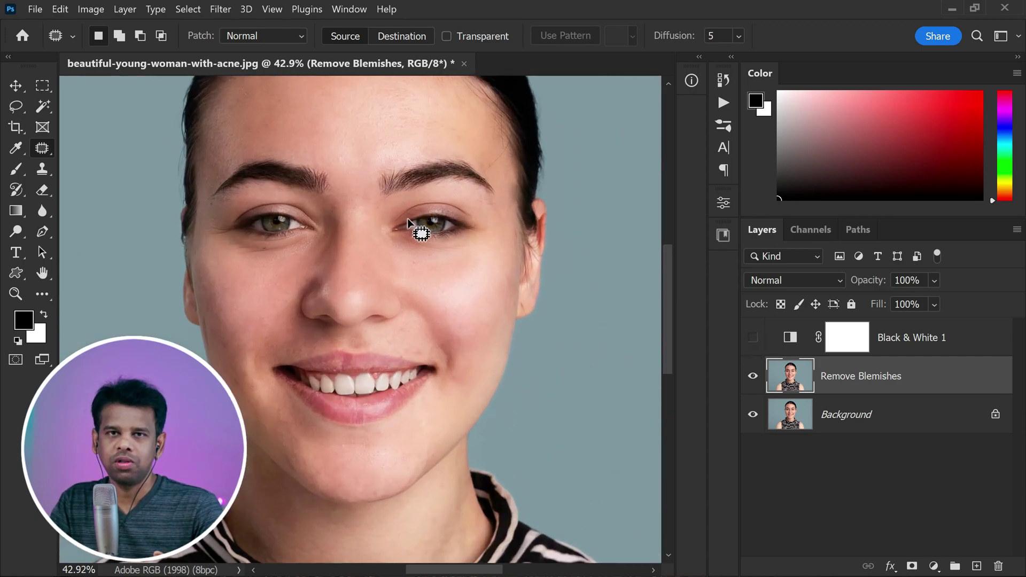
scroll(449, 235, up, 1)
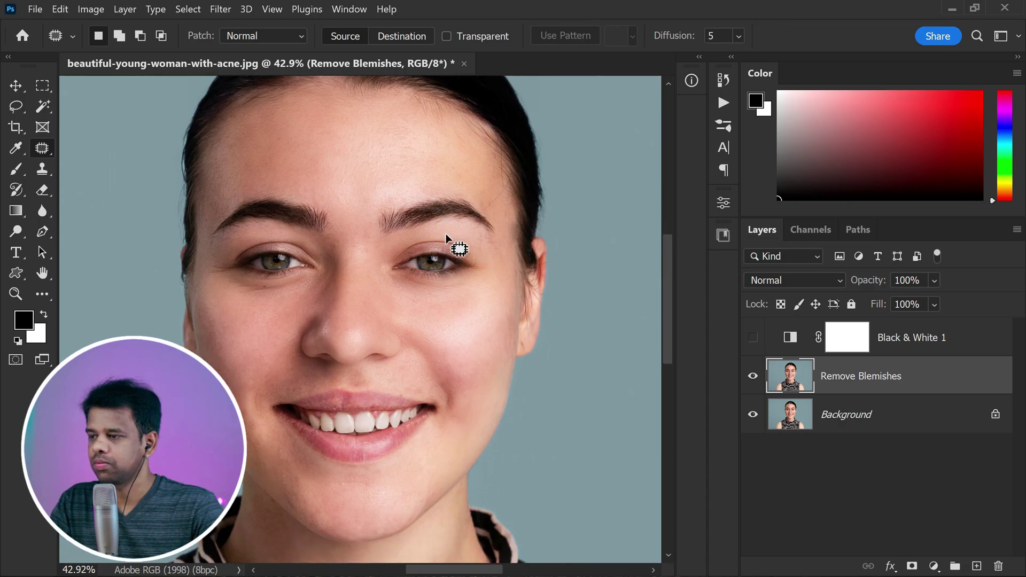
scroll(454, 246, down, 1)
click(754, 377)
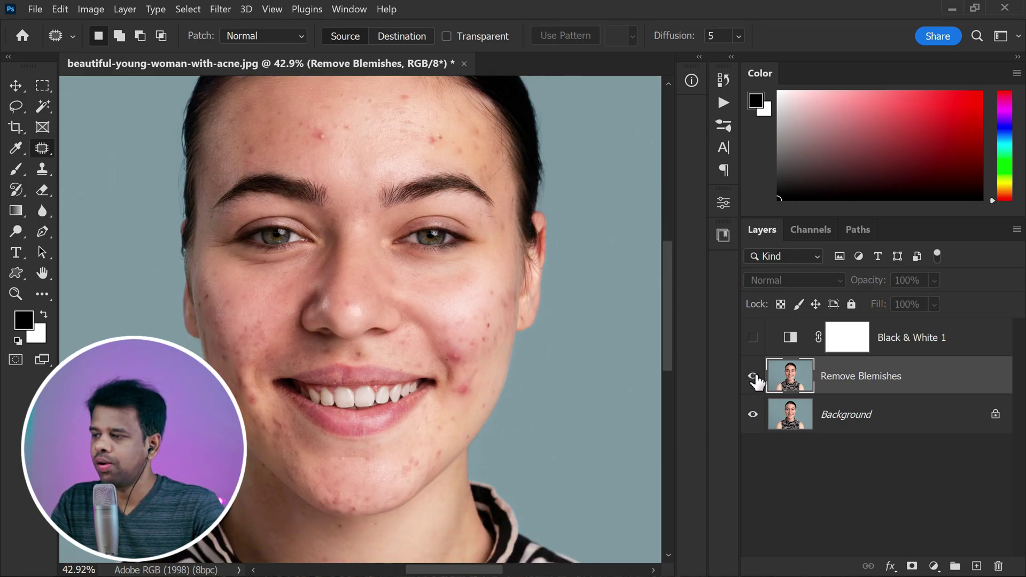
click(753, 377)
click(753, 377)
click(753, 377)
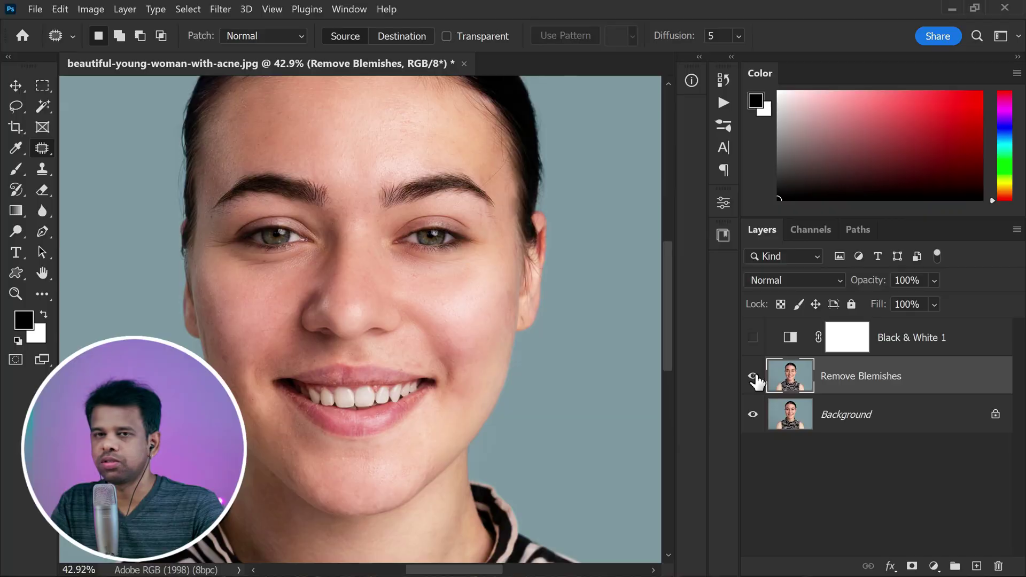